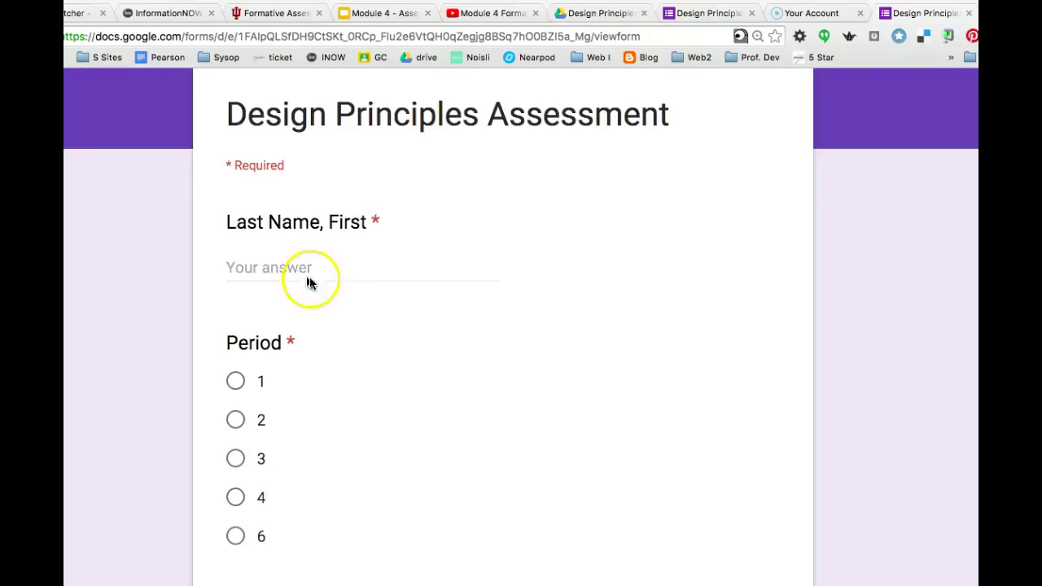
# Fill in the name field with "Sample" and select period 1
pyautogui.click(284, 273)
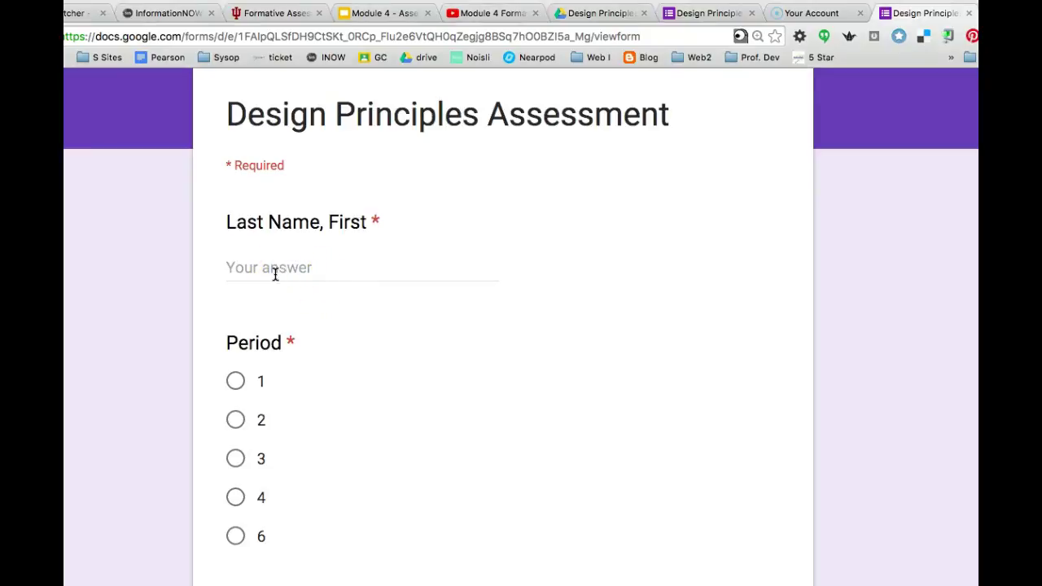
pyautogui.click(275, 272)
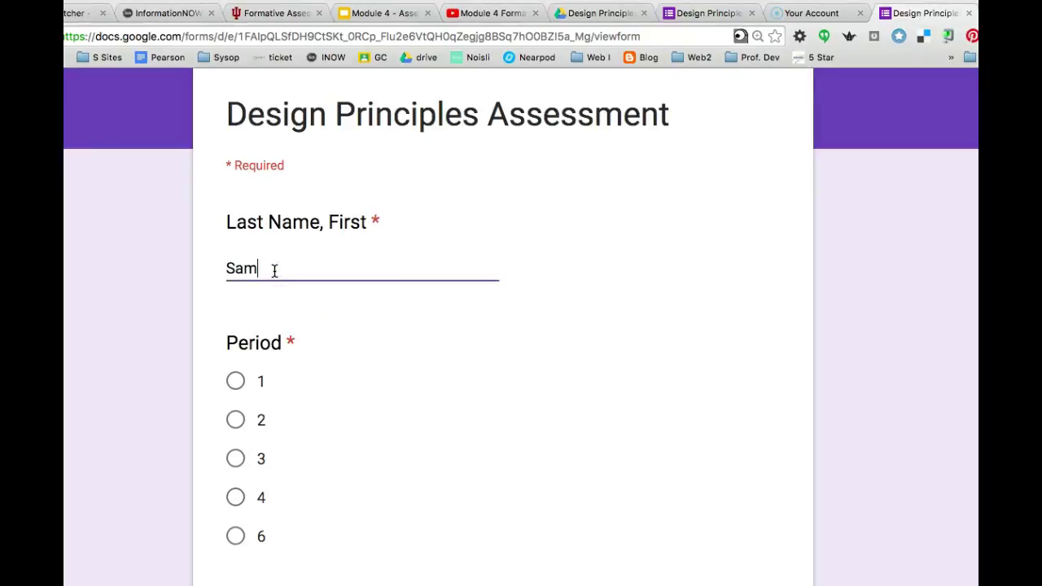
pyautogui.write('Sample')
pyautogui.click(236, 381)
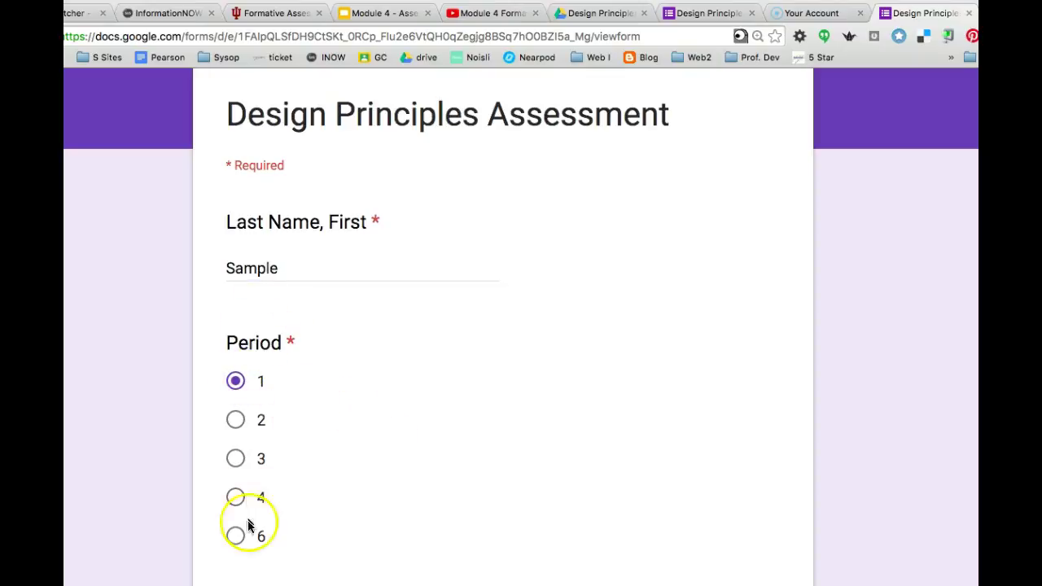
# Review the first page's name, period and F Pattern Design questions along with the Website 1 image
pyautogui.scroll(-1, 363, 413)
pyautogui.scroll(-2, 363, 413)
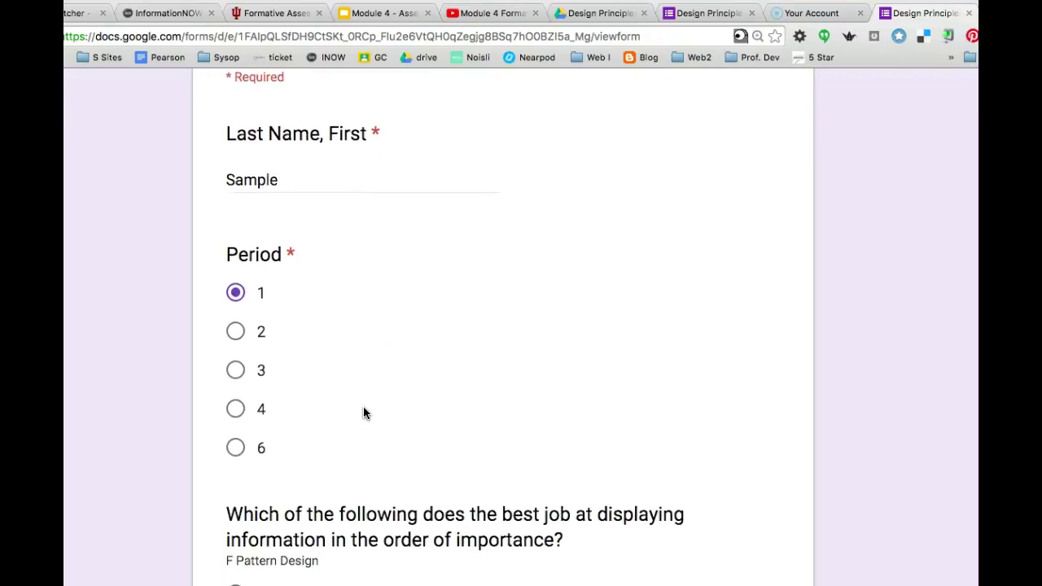
pyautogui.scroll(-4, 363, 413)
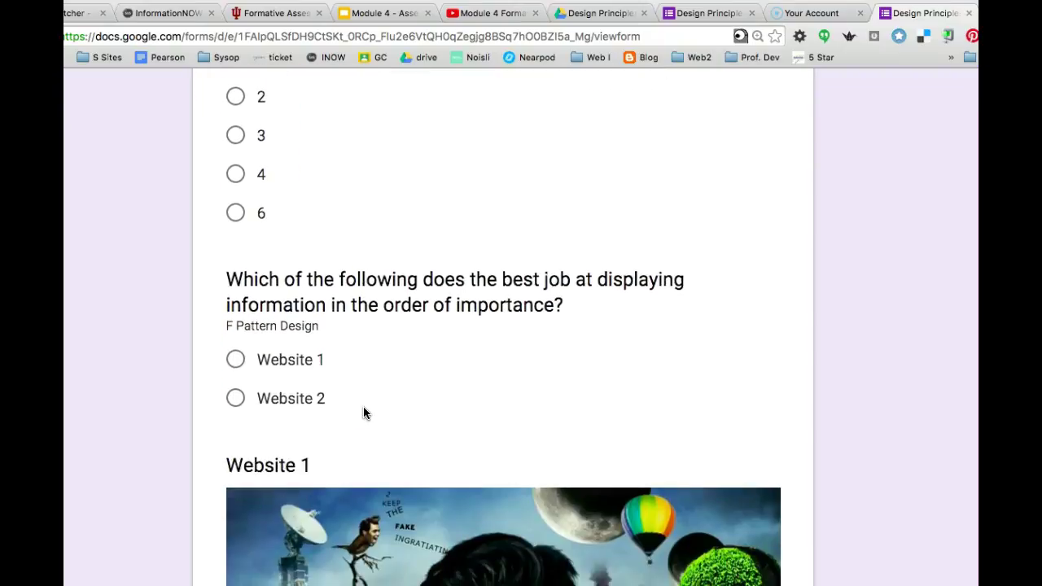
pyautogui.scroll(-2, 363, 413)
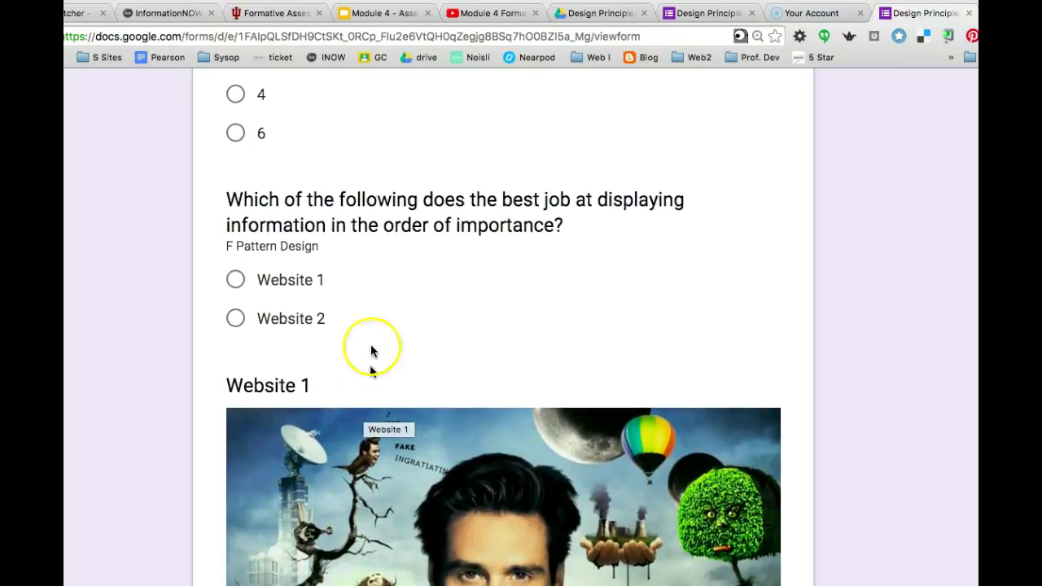
pyautogui.scroll(7, 371, 302)
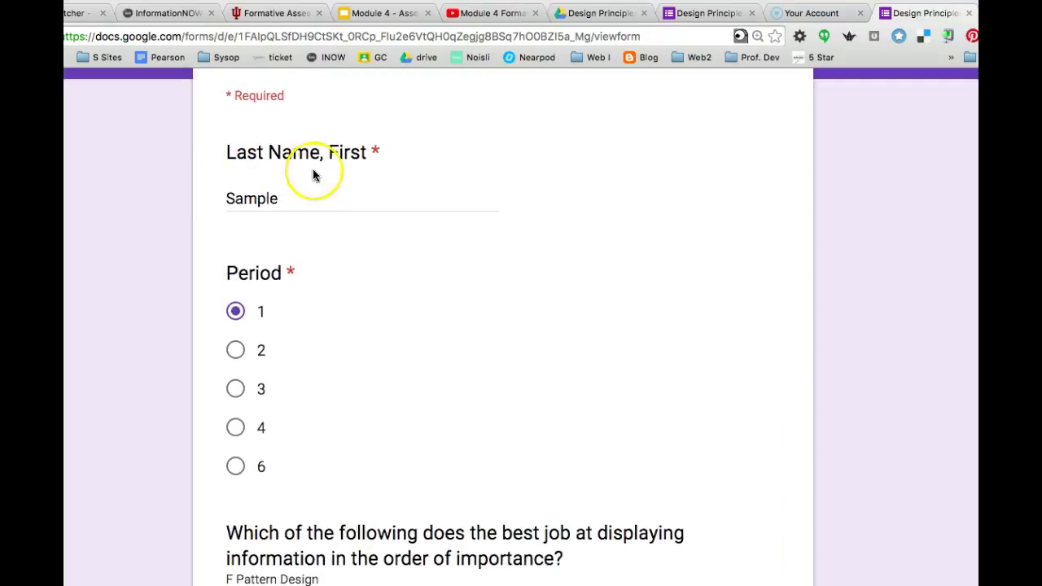
pyautogui.scroll(-2, 403, 356)
pyautogui.click(256, 294)
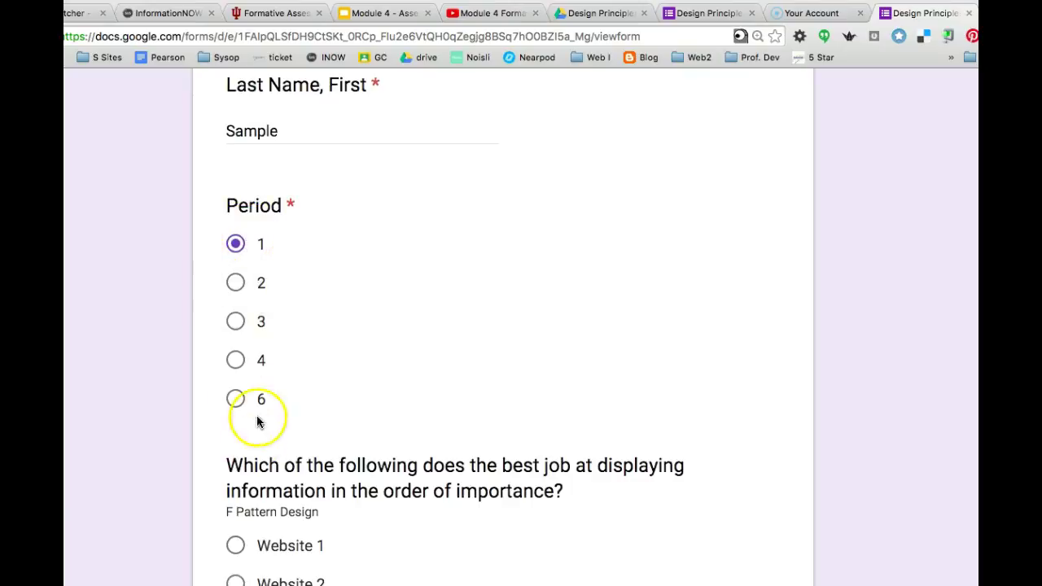
pyautogui.scroll(-3, 375, 367)
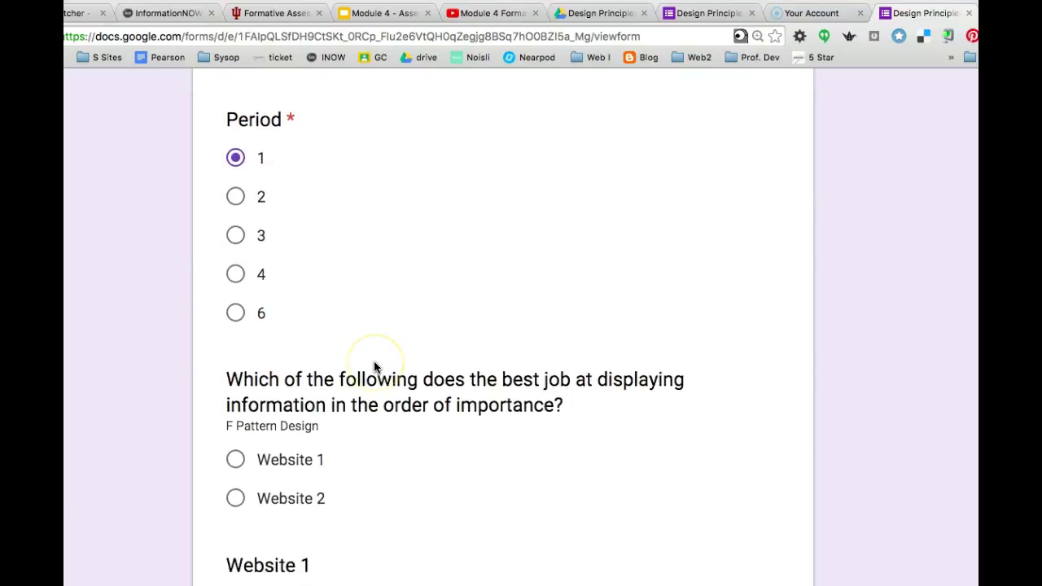
pyautogui.scroll(-6, 375, 365)
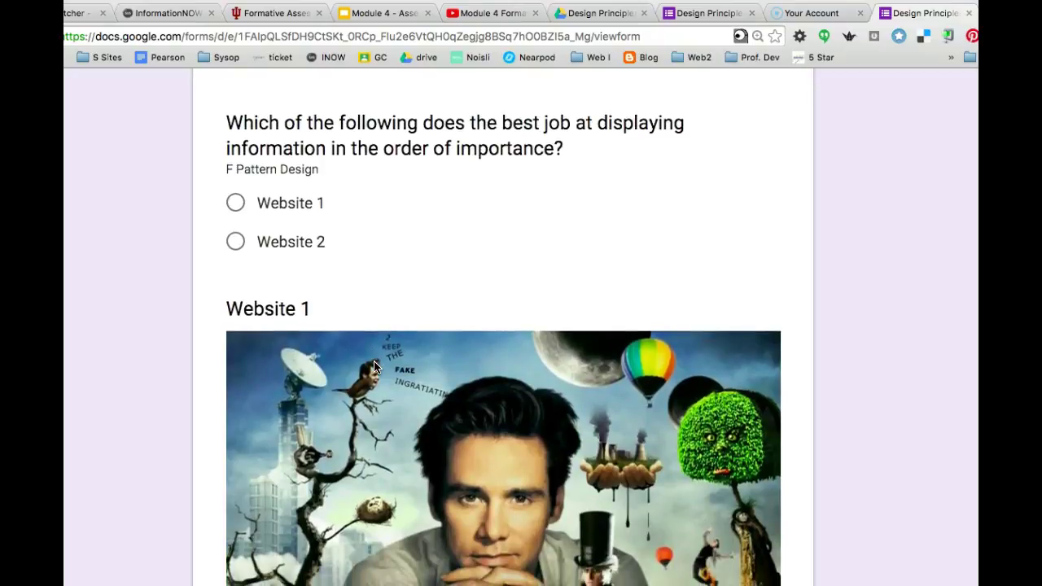
pyautogui.scroll(-1, 374, 364)
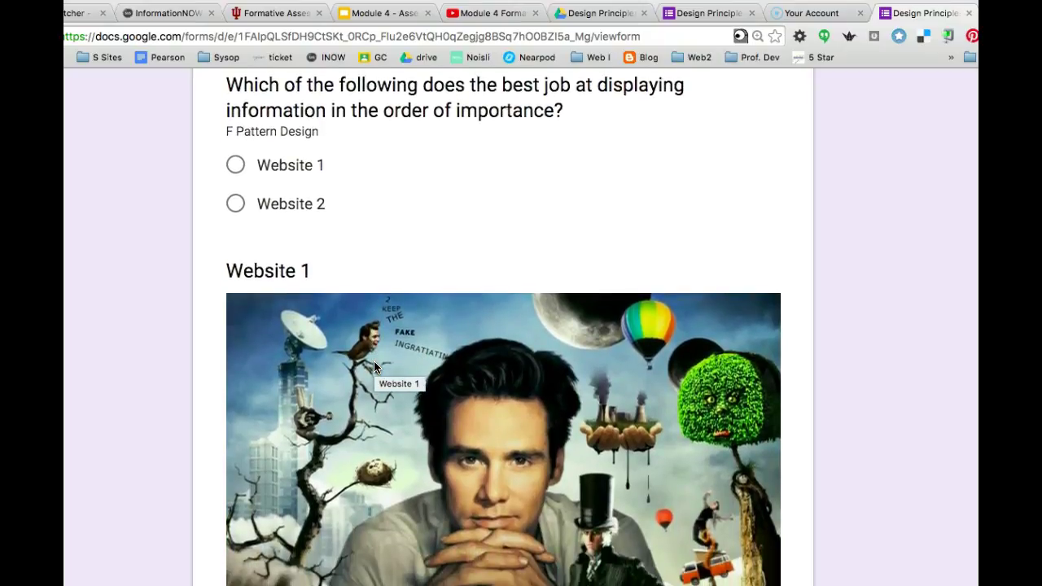
pyautogui.scroll(1, 374, 361)
pyautogui.scroll(-1, 374, 361)
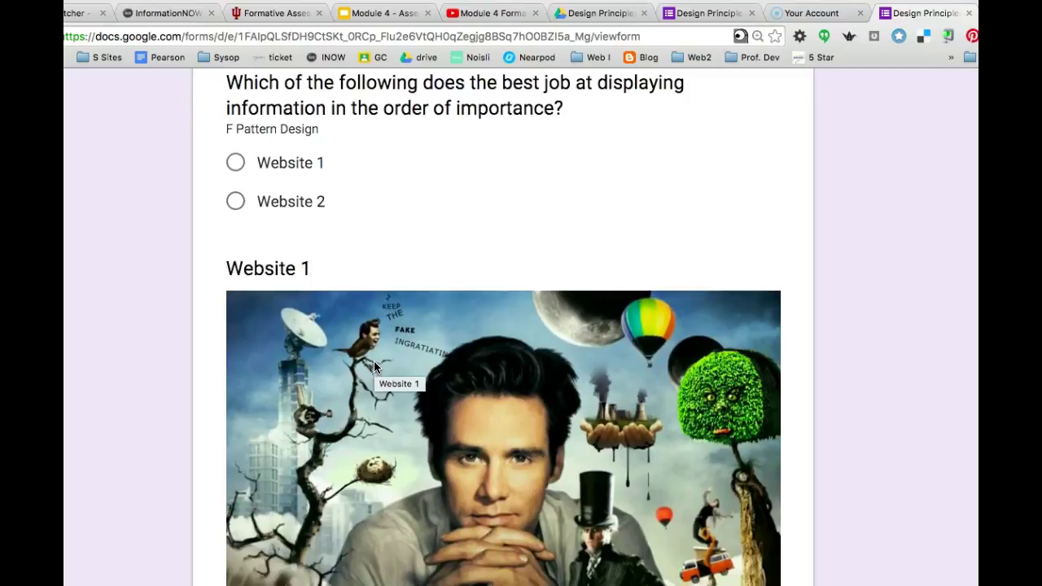
pyautogui.scroll(-2, 480, 415)
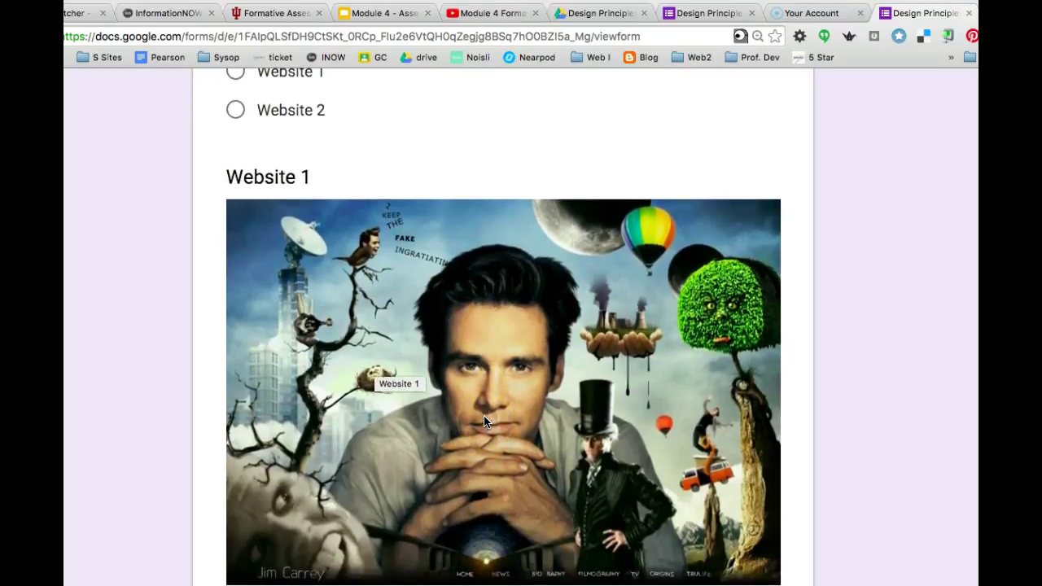
pyautogui.scroll(5, 600, 175)
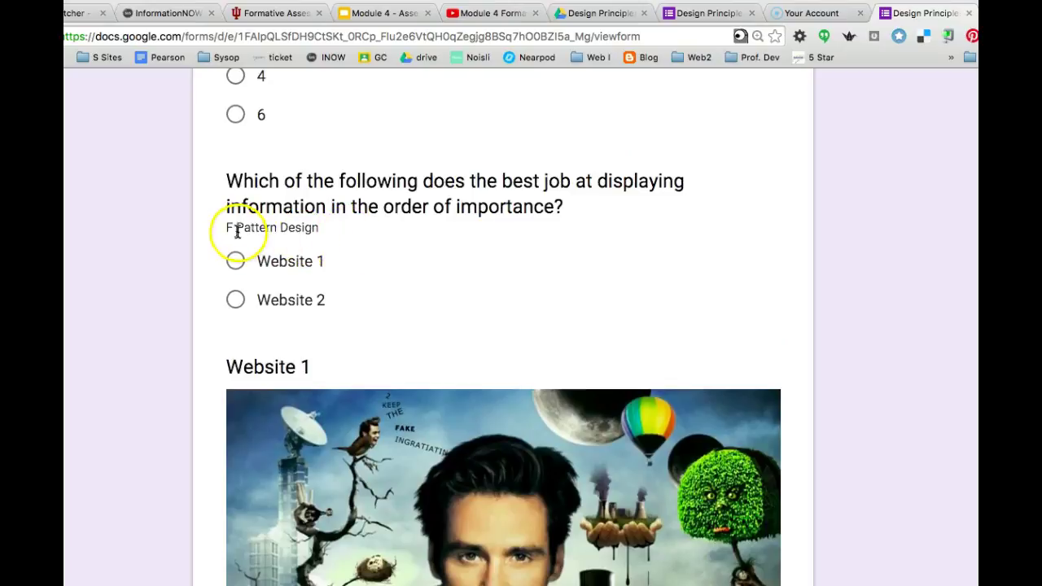
pyautogui.moveTo(227, 228); pyautogui.dragTo(318, 227)
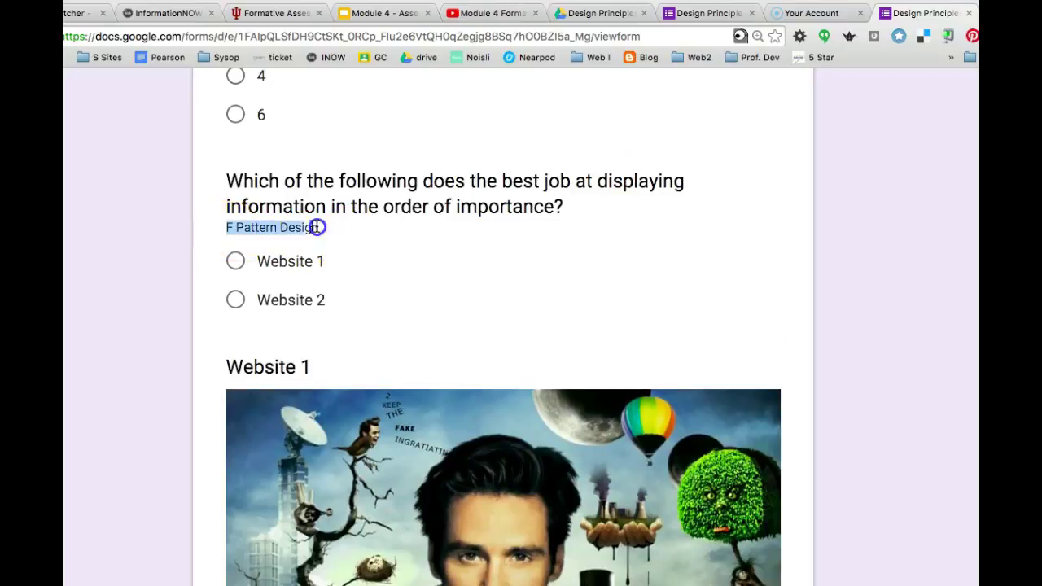
pyautogui.click(446, 256)
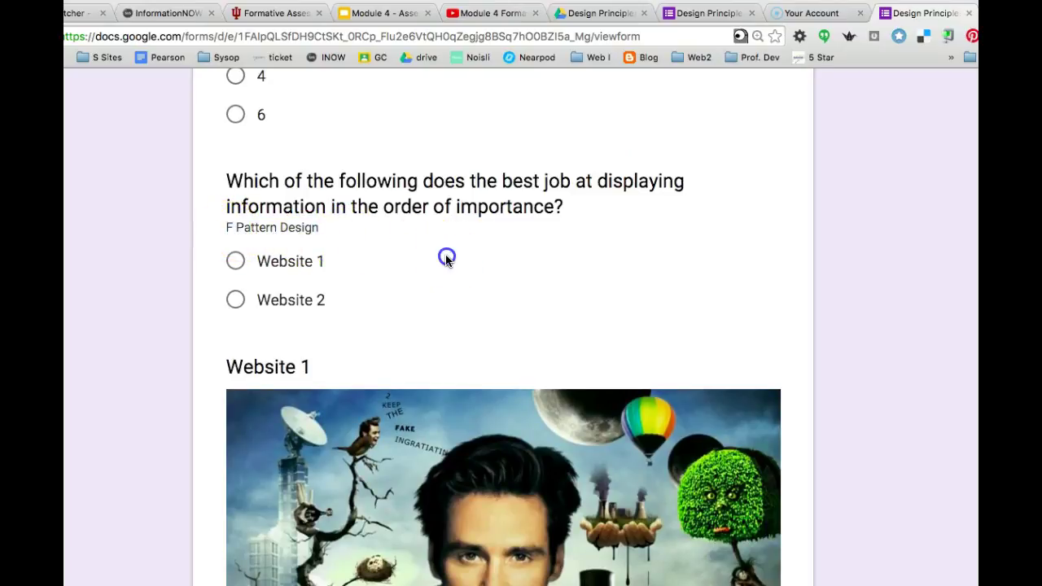
# Answer Website 1 to the question about displaying information in order of importance, and continue to the second page
pyautogui.scroll(-1, 446, 260)
pyautogui.scroll(-1, 446, 260)
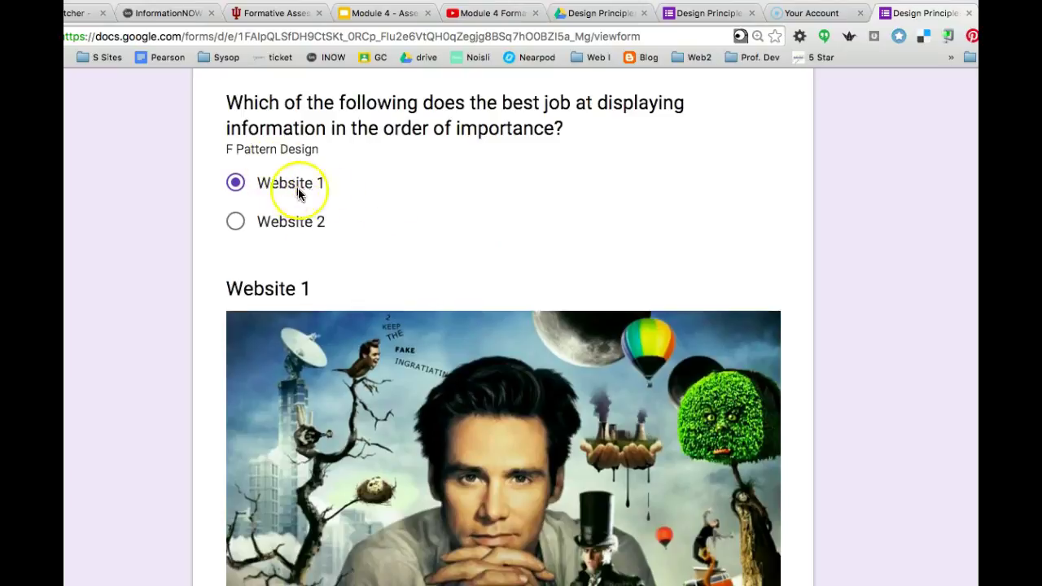
pyautogui.scroll(-5, 418, 264)
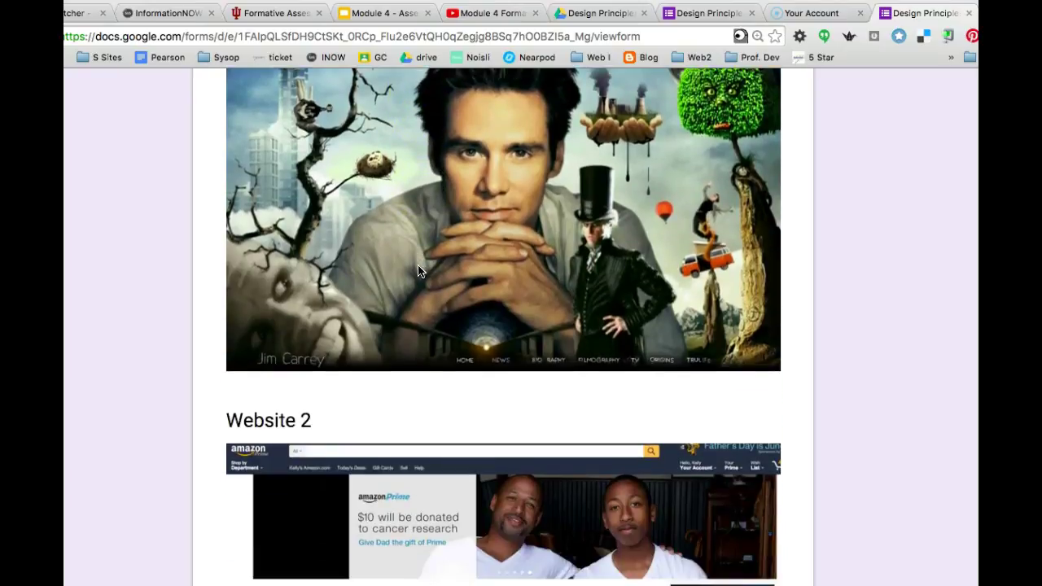
pyautogui.scroll(-4, 418, 271)
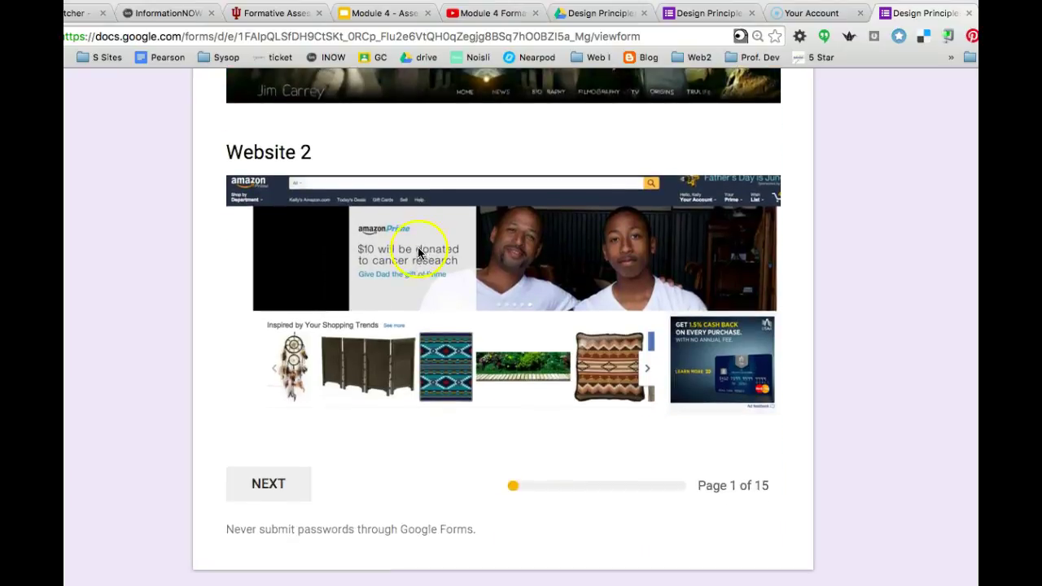
pyautogui.click(272, 486)
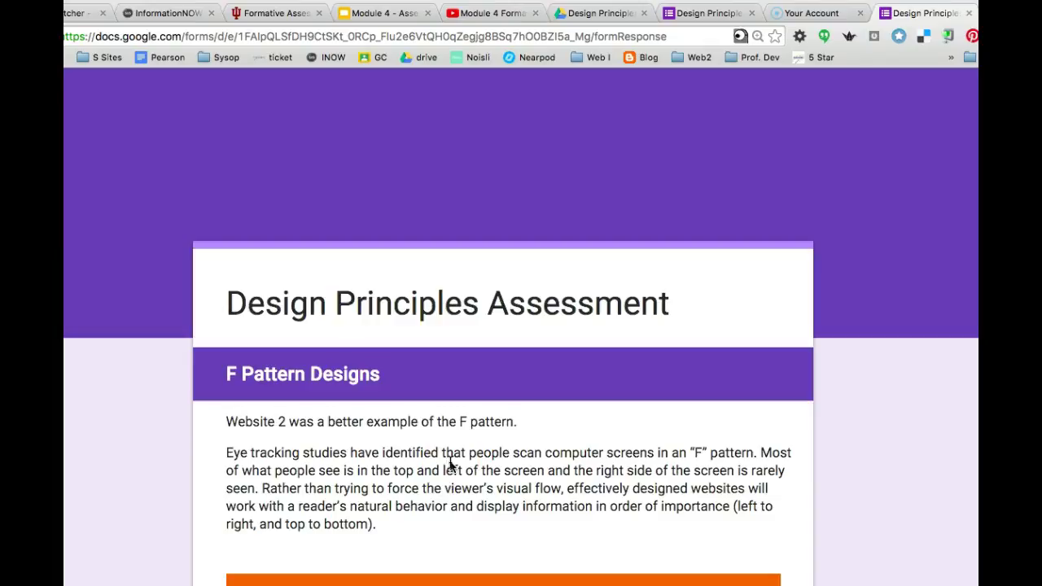
# Read through the F Pattern Designs explanation, example and follow-up questions, and continue to the Purpose Question page
pyautogui.scroll(-3, 485, 456)
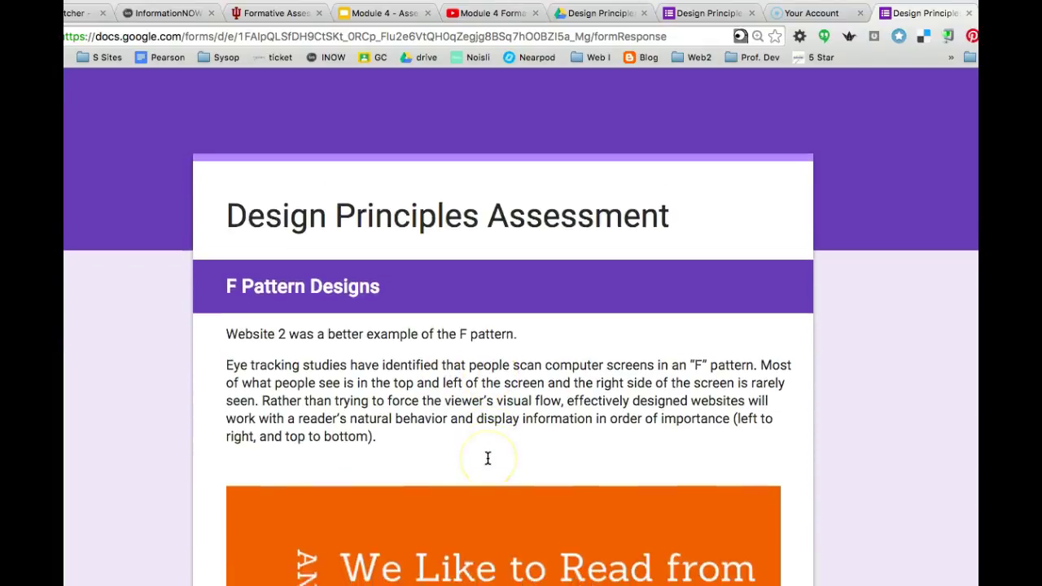
pyautogui.scroll(-1, 487, 460)
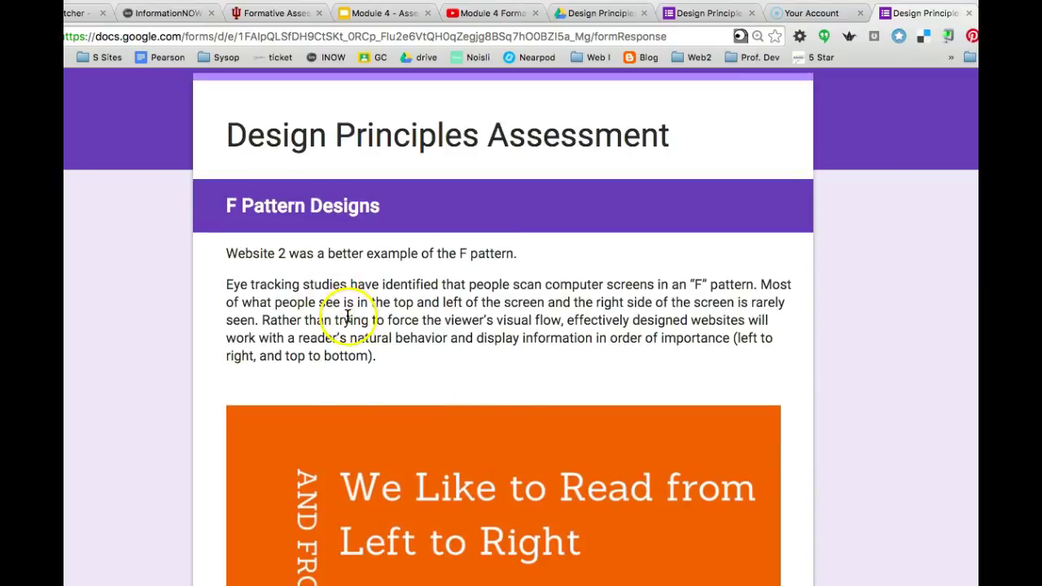
pyautogui.scroll(-2, 365, 470)
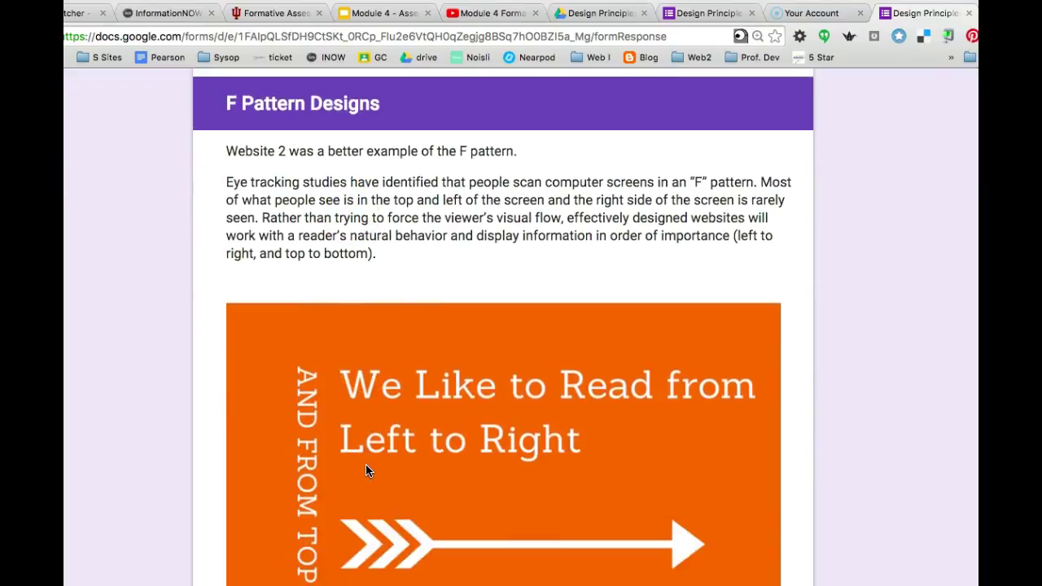
pyautogui.scroll(-4, 366, 470)
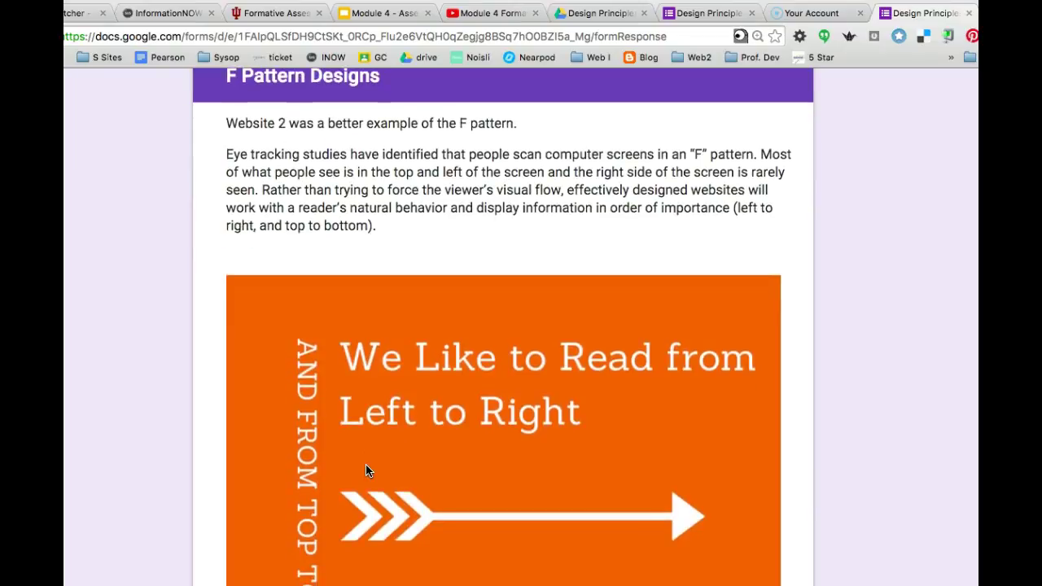
pyautogui.scroll(-6, 366, 470)
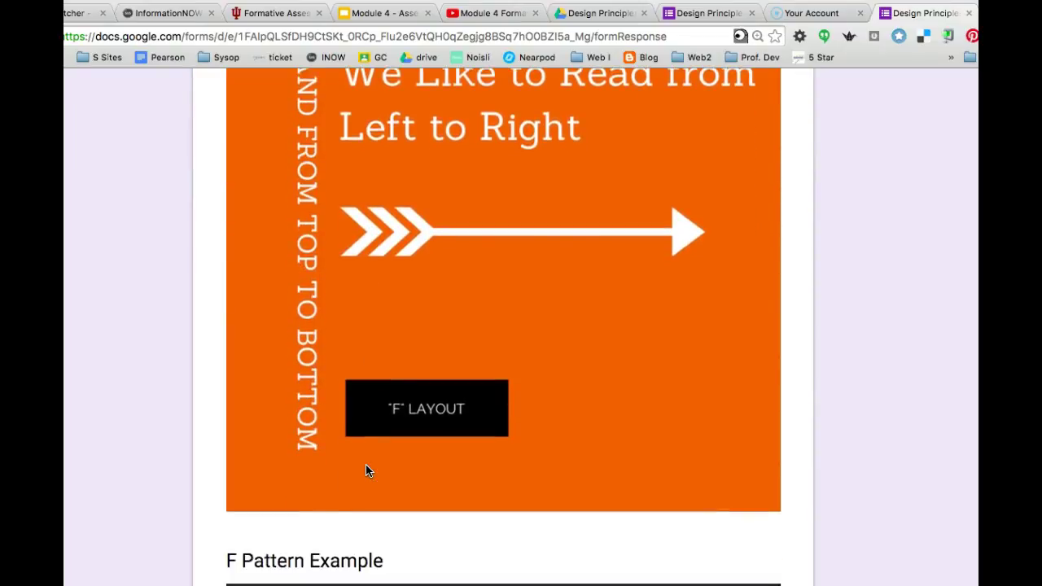
pyautogui.scroll(12, 366, 470)
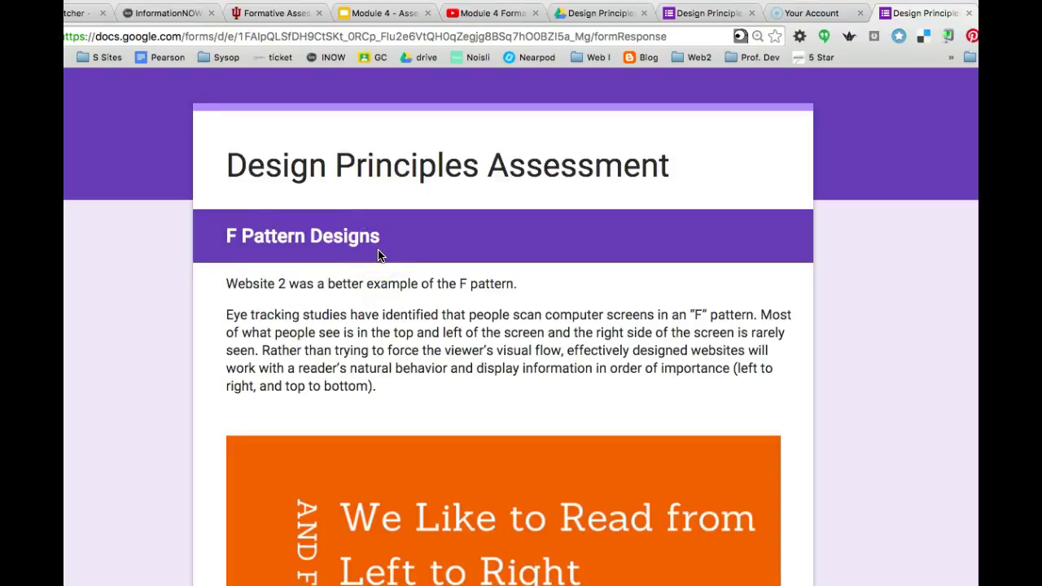
pyautogui.scroll(-5, 378, 253)
pyautogui.scroll(-6, 378, 255)
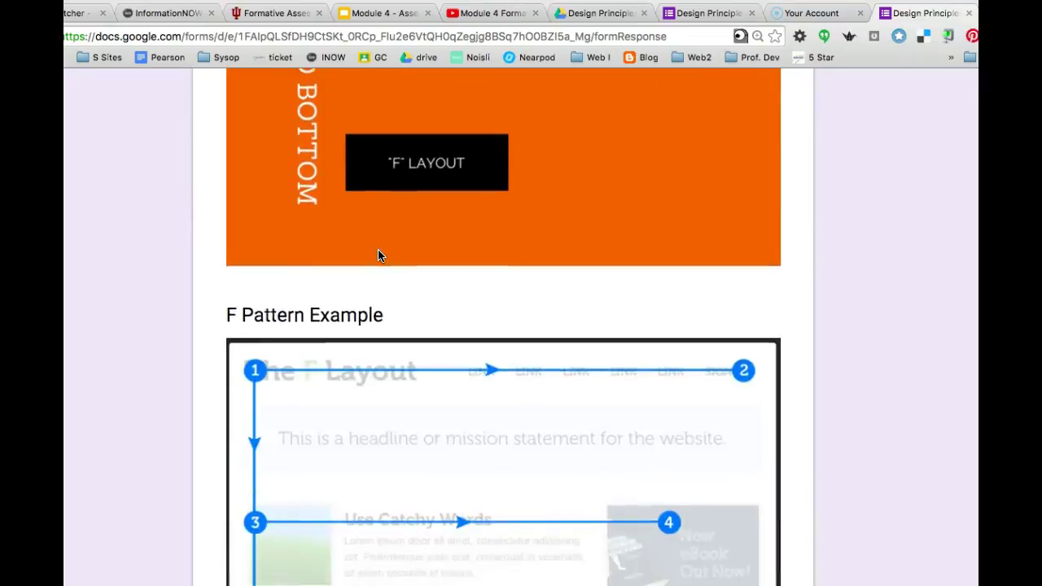
pyautogui.scroll(-4, 378, 255)
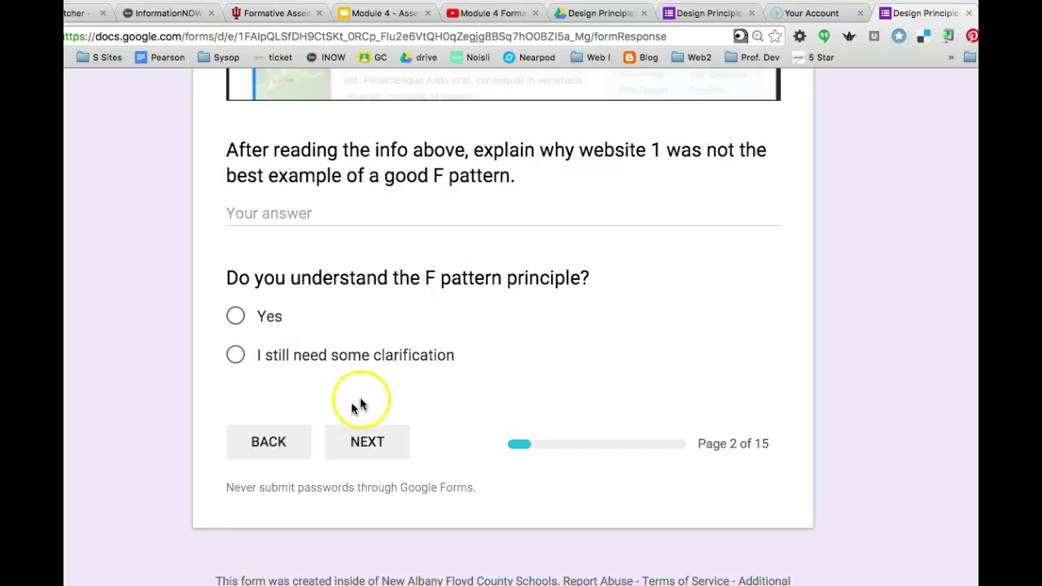
pyautogui.click(367, 442)
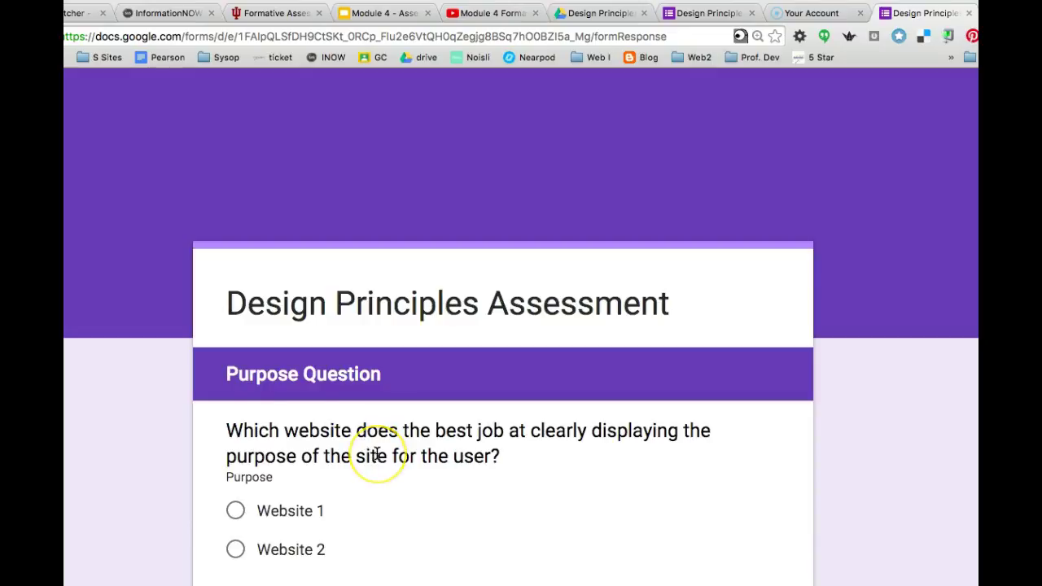
# Answer Website 1 to the question about clearly displaying the site's purpose, and continue to the next page
pyautogui.scroll(-5, 374, 450)
pyautogui.scroll(-7, 376, 458)
pyautogui.scroll(-2, 376, 457)
pyautogui.scroll(8, 377, 458)
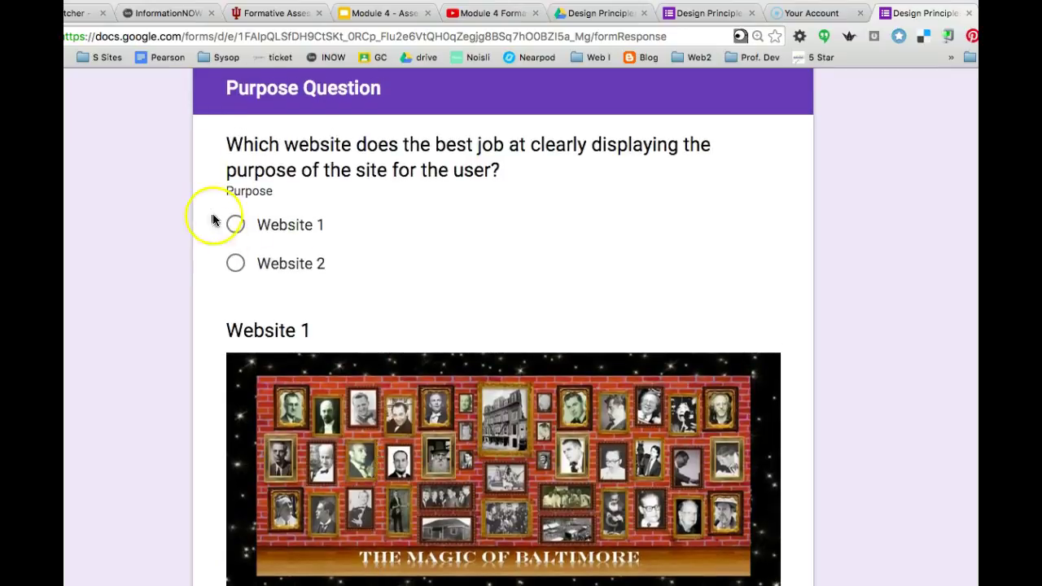
pyautogui.click(236, 224)
pyautogui.scroll(-5, 432, 323)
pyautogui.scroll(-9, 432, 323)
pyautogui.click(370, 411)
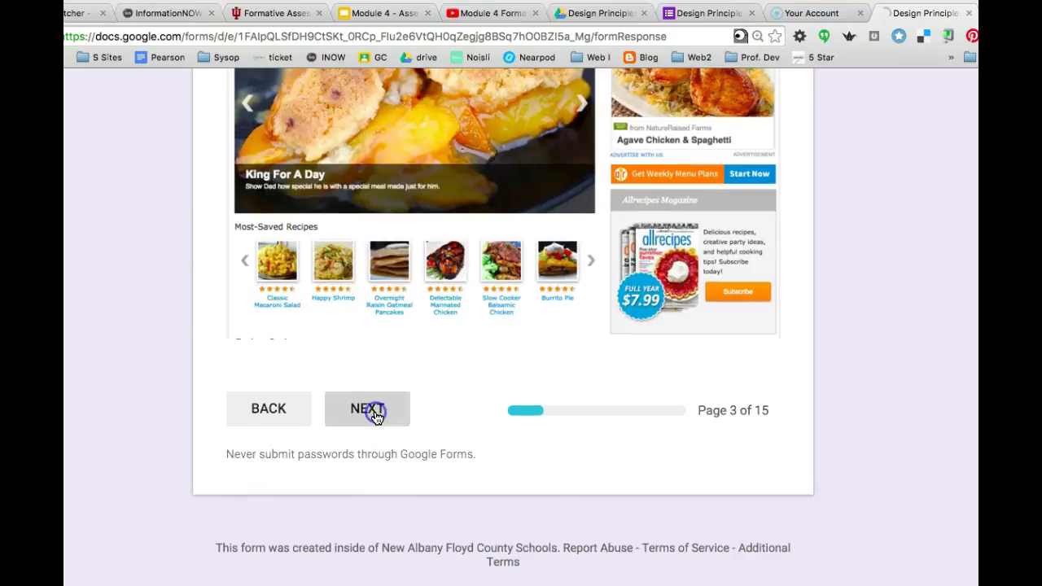
# Look over the Purpose Explanation text about the allrecipes site and good web design
pyautogui.scroll(-4, 387, 395)
pyautogui.scroll(4, 388, 395)
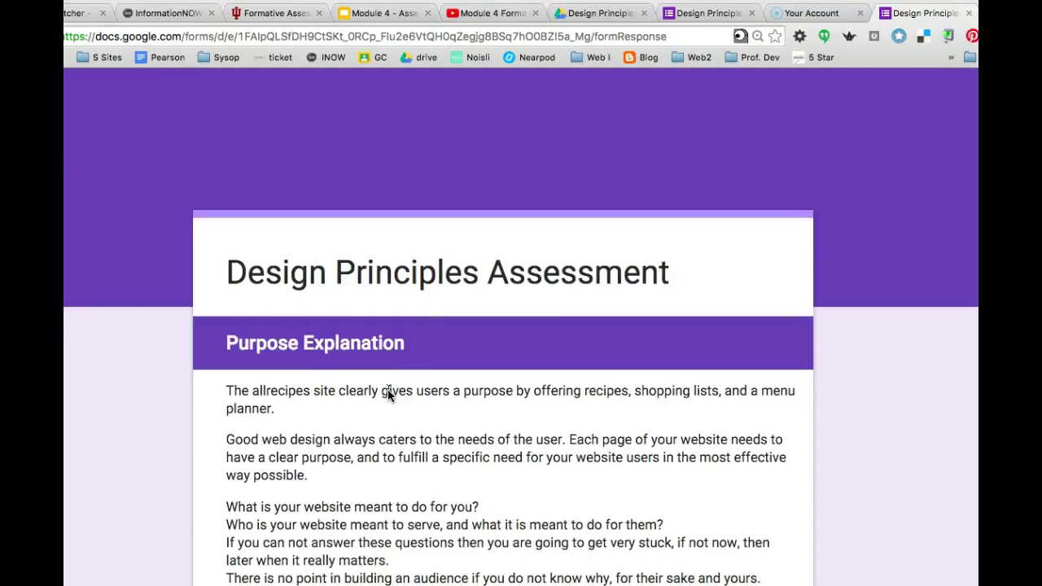
pyautogui.click(389, 434)
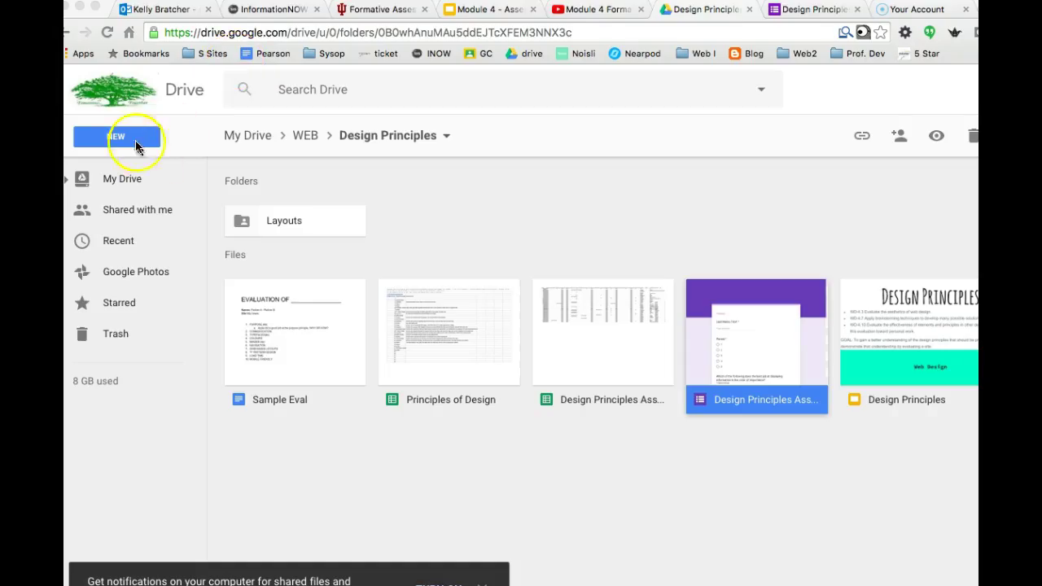
pyautogui.click(122, 140)
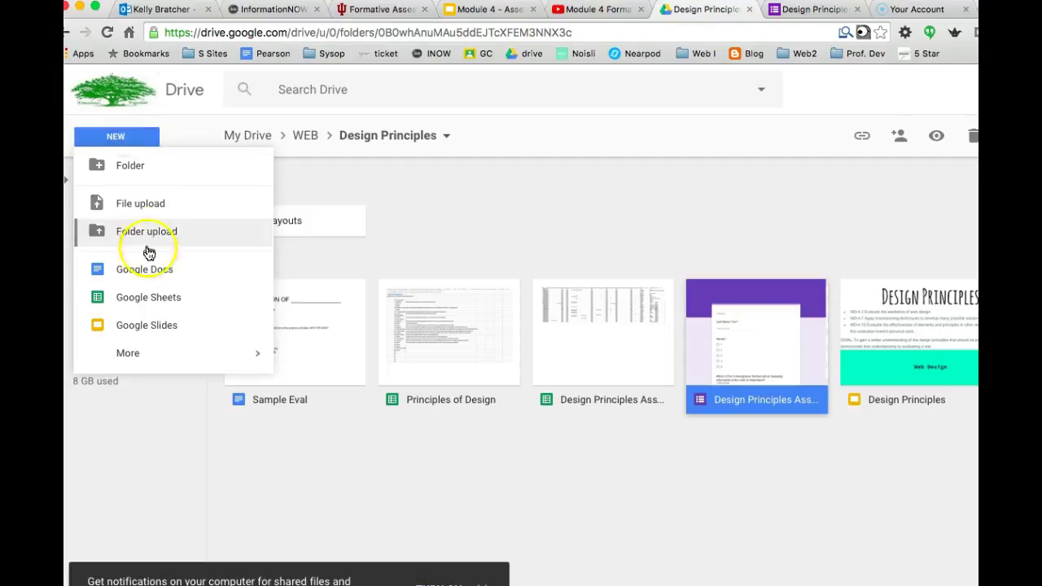
pyautogui.moveTo(162, 360)
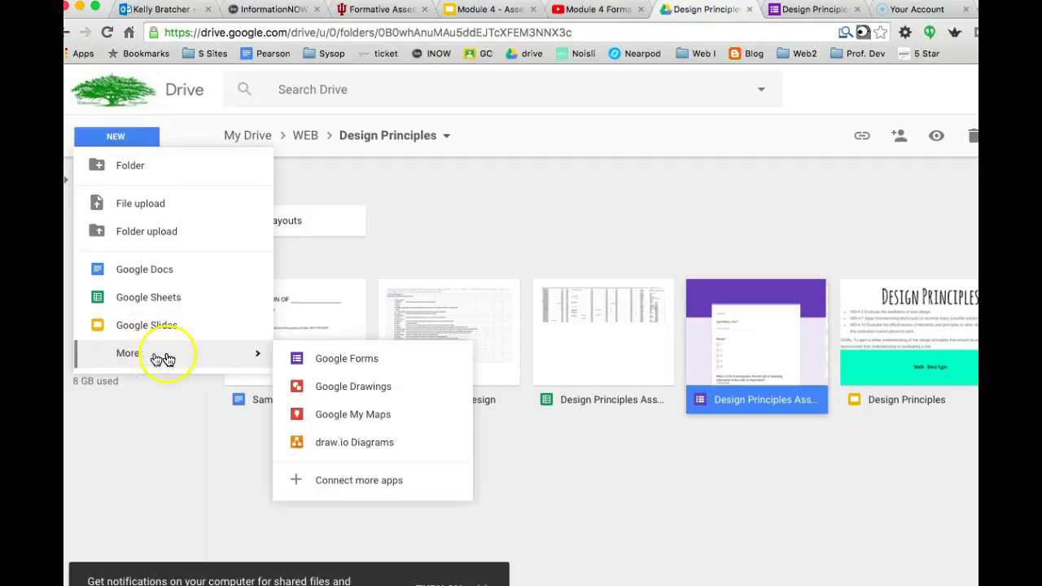
pyautogui.click(342, 388)
pyautogui.click(711, 383)
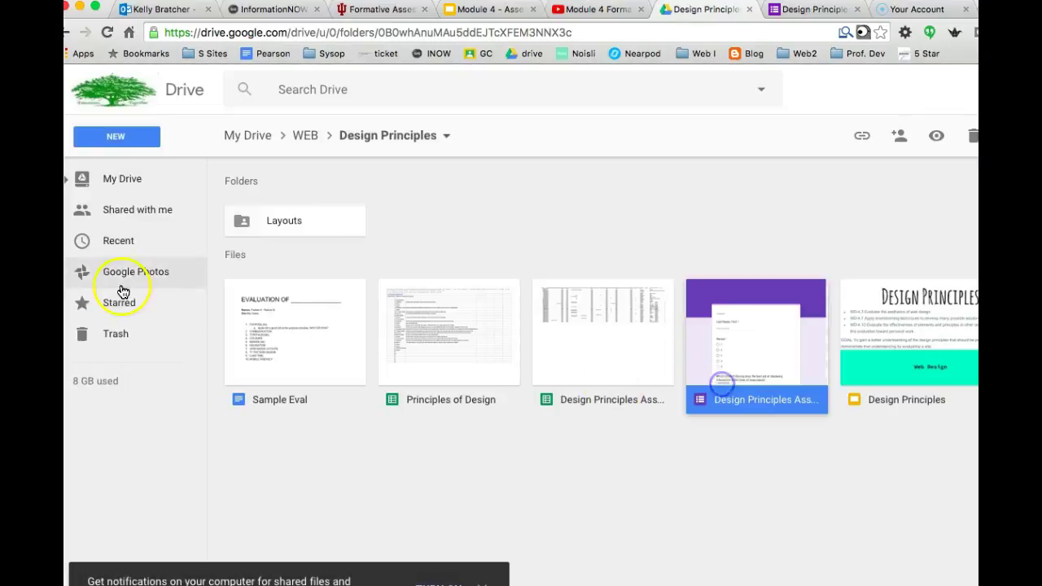
# Create a new Google Forms form in the shared Design Principles folder, accepting the folder's sharing permissions
pyautogui.click(109, 132)
pyautogui.moveTo(124, 354)
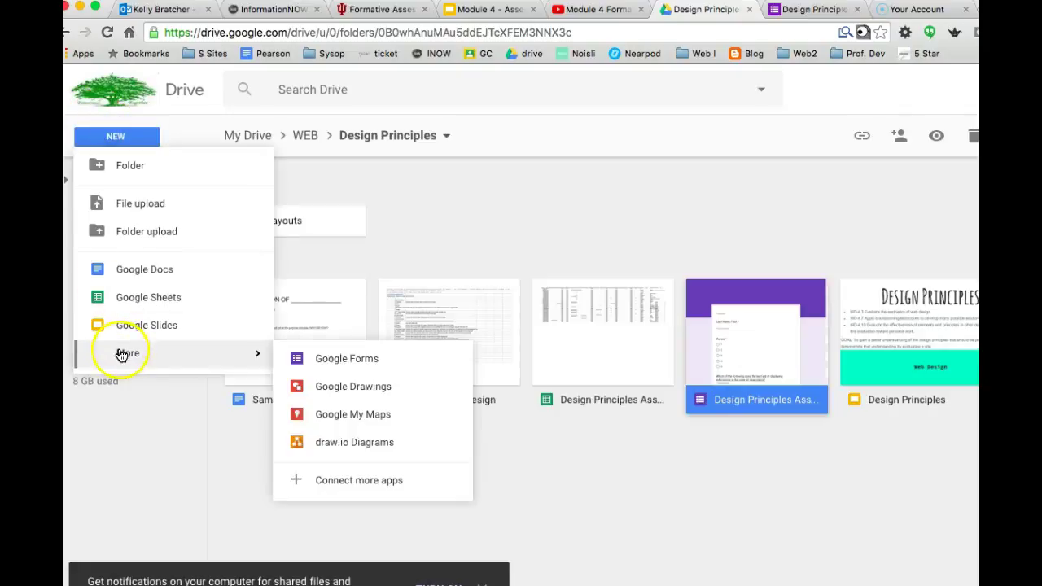
pyautogui.click(347, 360)
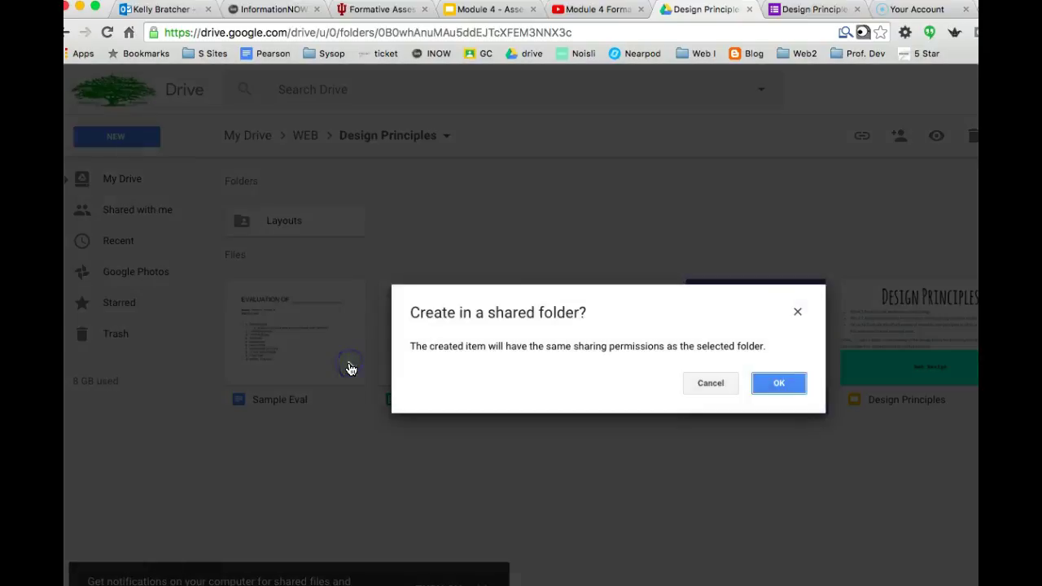
pyautogui.click(778, 385)
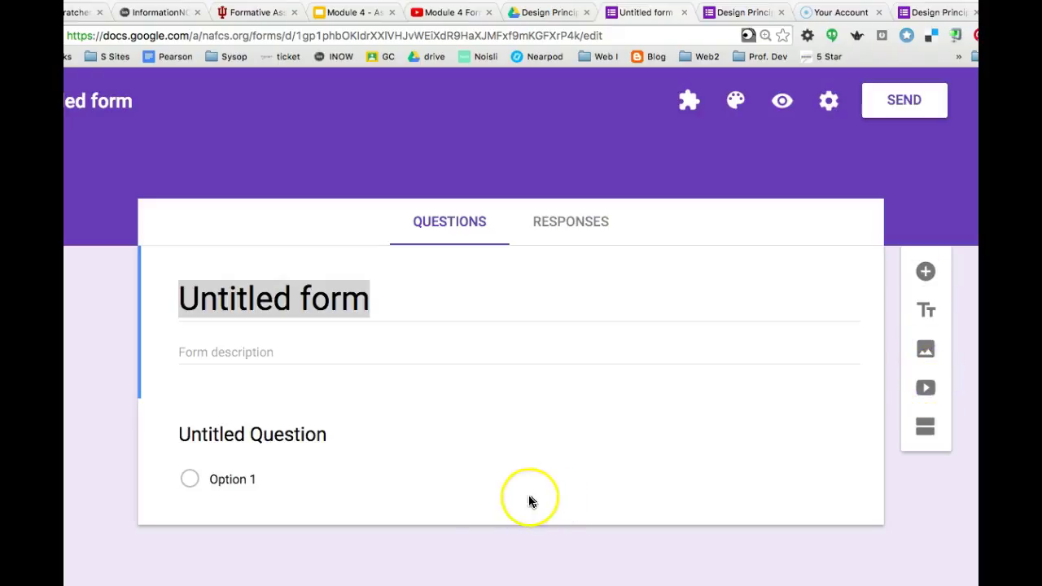
# Set the first question's text to "Type question here" and give it the options "Answer 1" and "Answer 2"
pyautogui.click(272, 432)
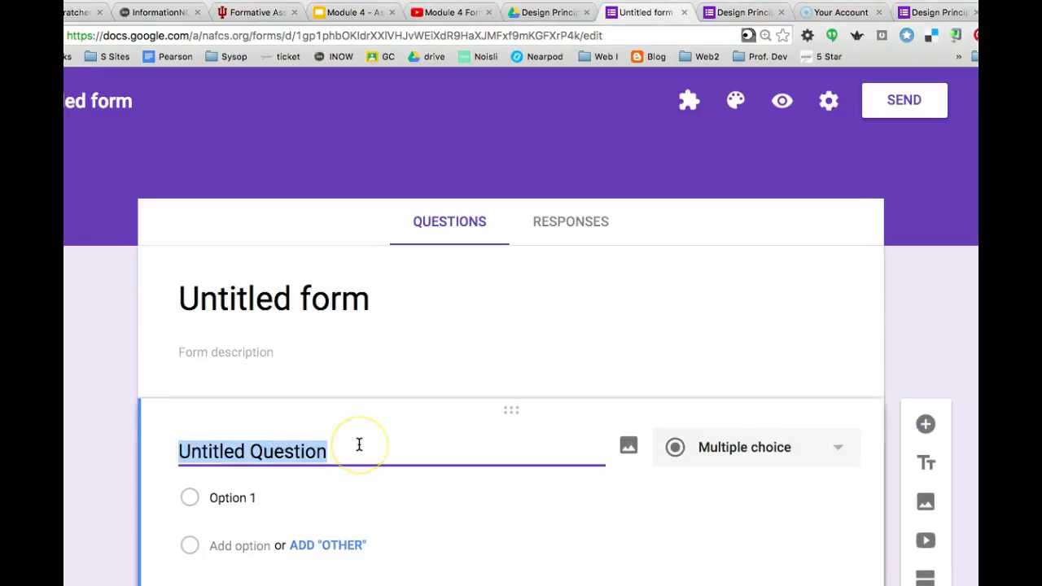
pyautogui.write('Typ')
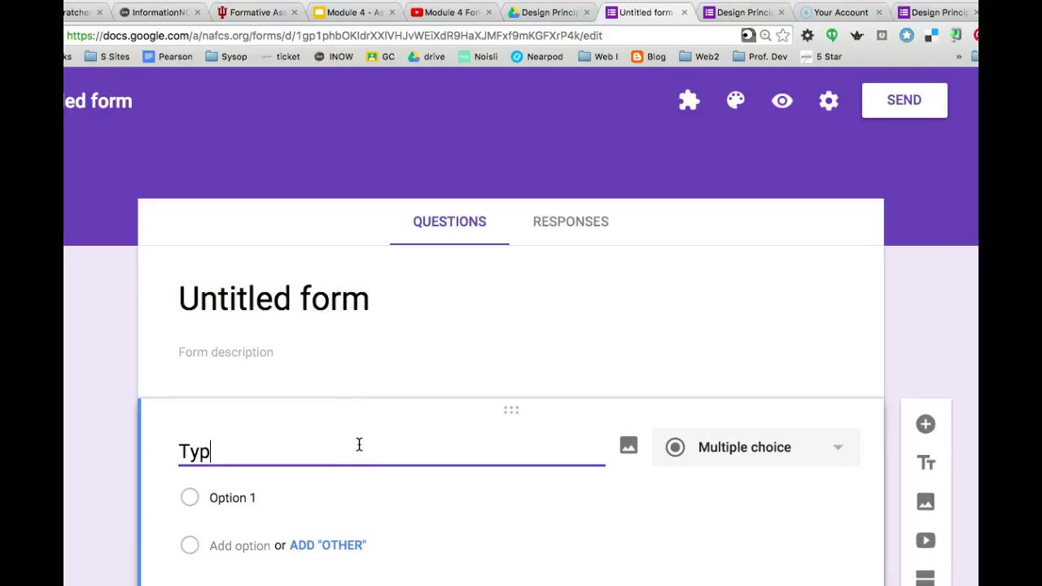
pyautogui.write('e question he')
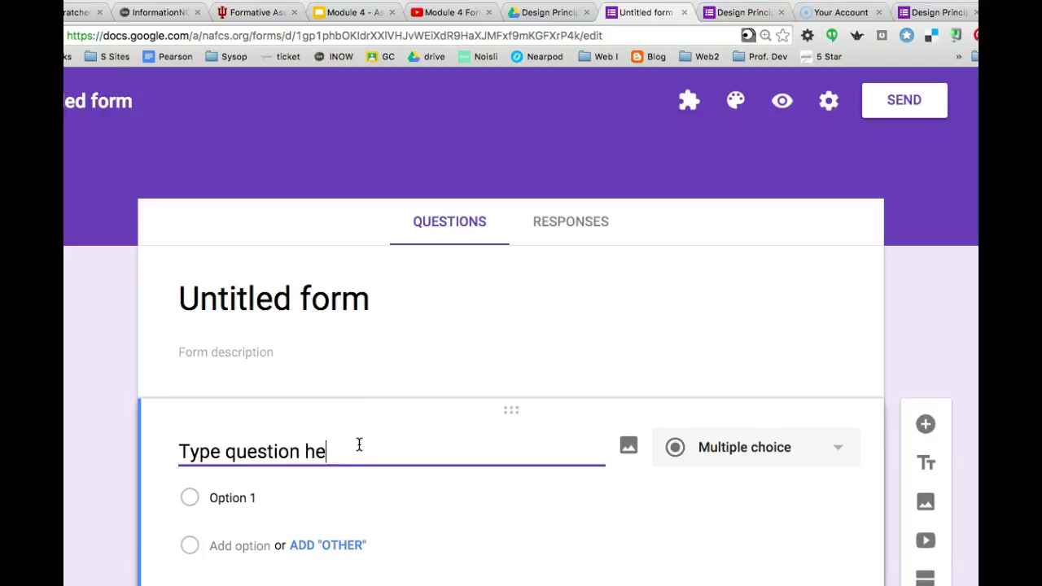
pyautogui.write('re')
pyautogui.click(256, 497)
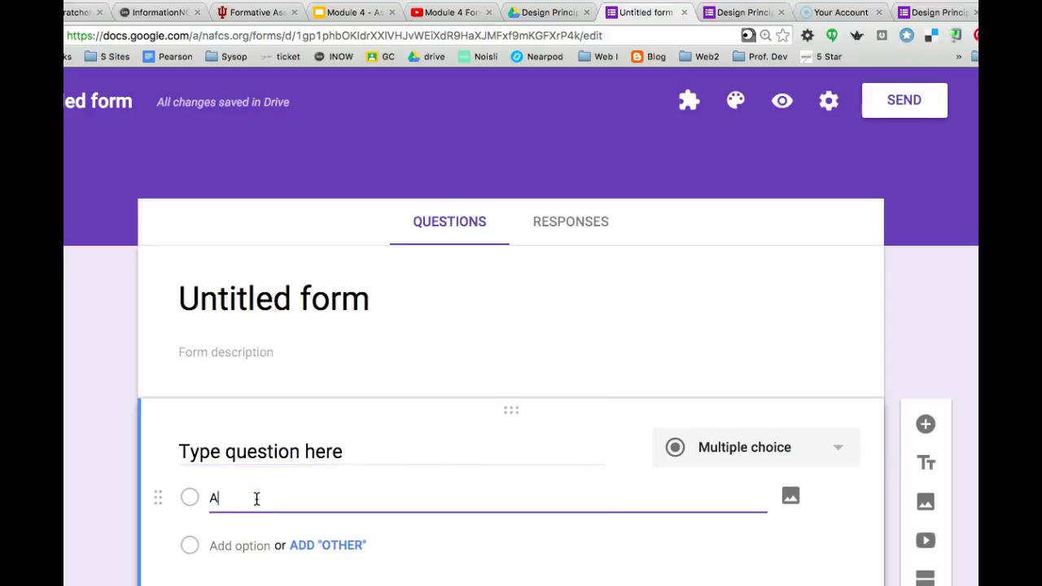
pyautogui.write('Answer 1')
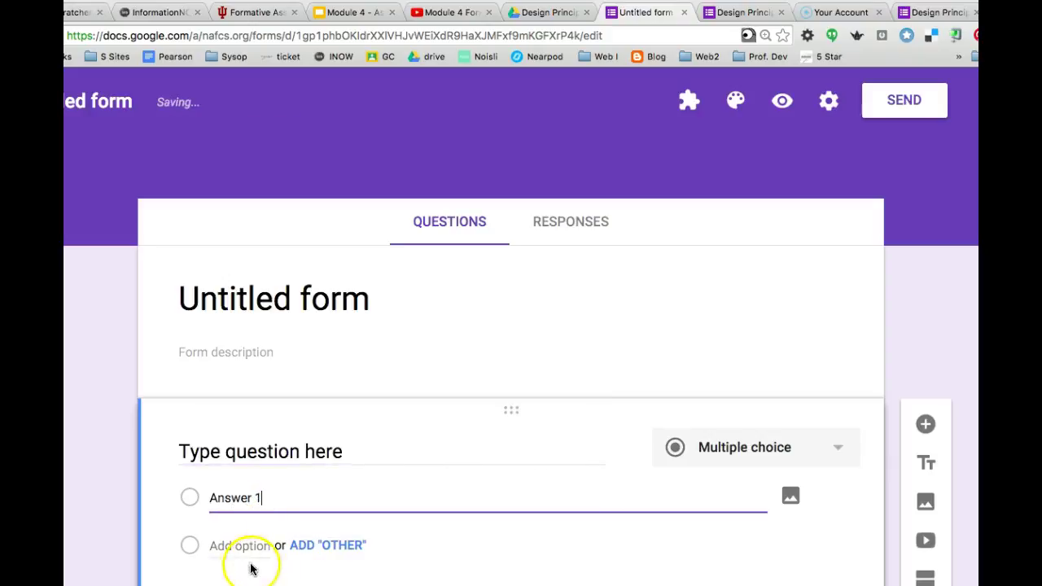
pyautogui.click(245, 547)
pyautogui.write('Answer 2')
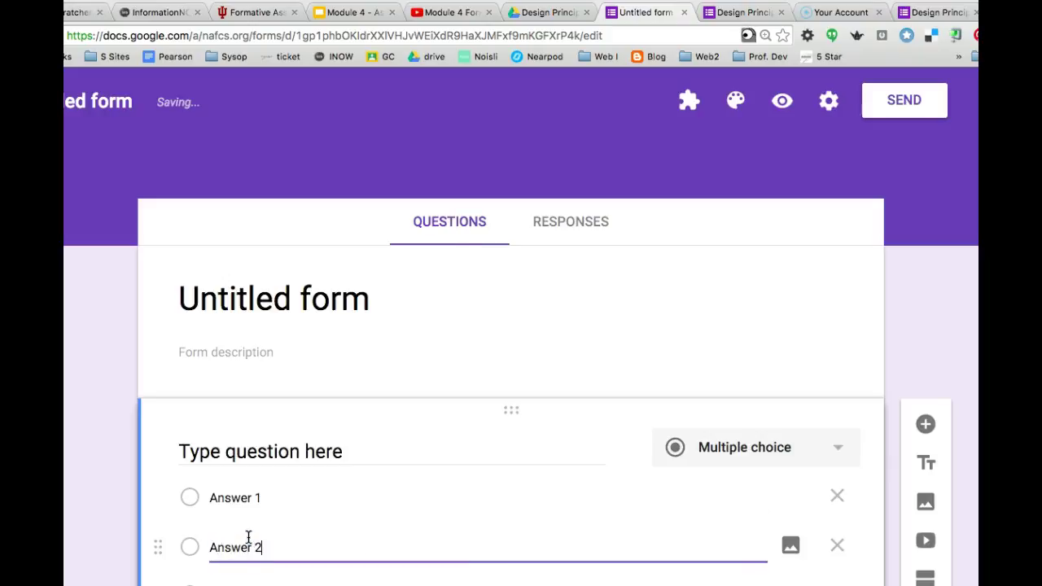
# Reword the question's two options as "answer 1 - wrong" and "Answer 2 - right"
pyautogui.tripleClick(280, 495)
pyautogui.press('BackSpace')
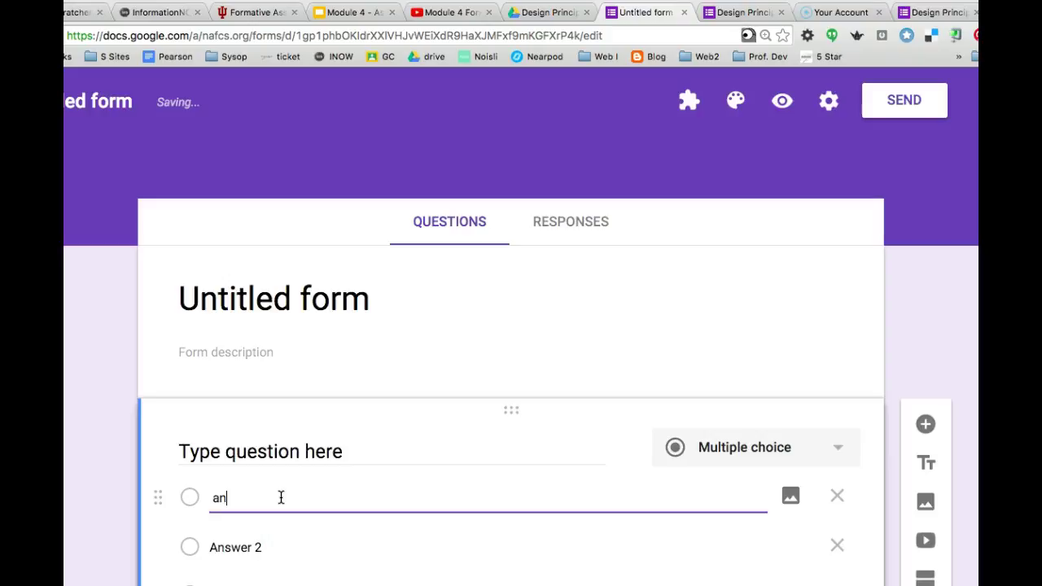
pyautogui.write('answer 1 - wrong')
pyautogui.tripleClick(274, 548)
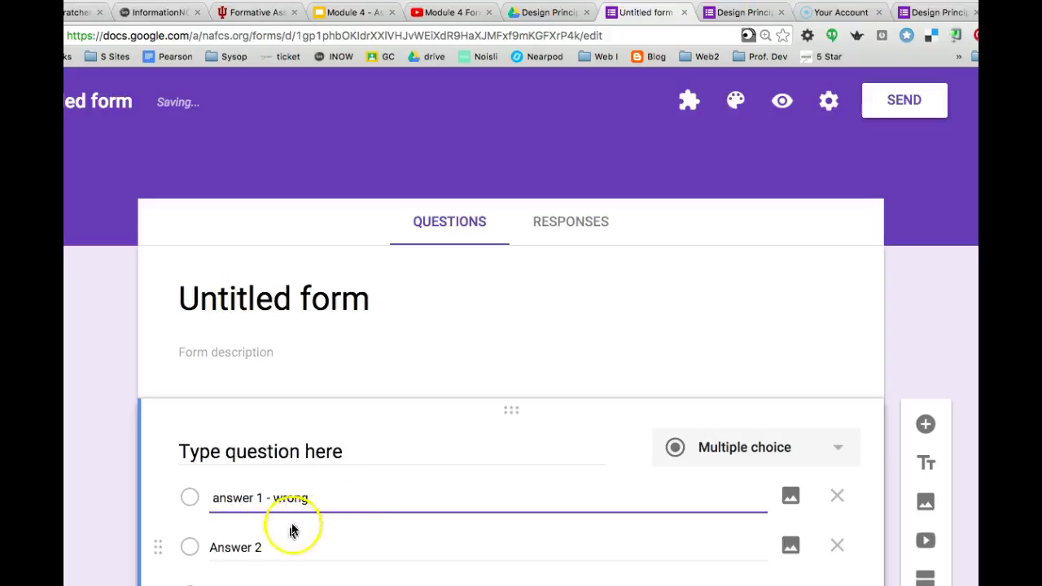
pyautogui.click(274, 548)
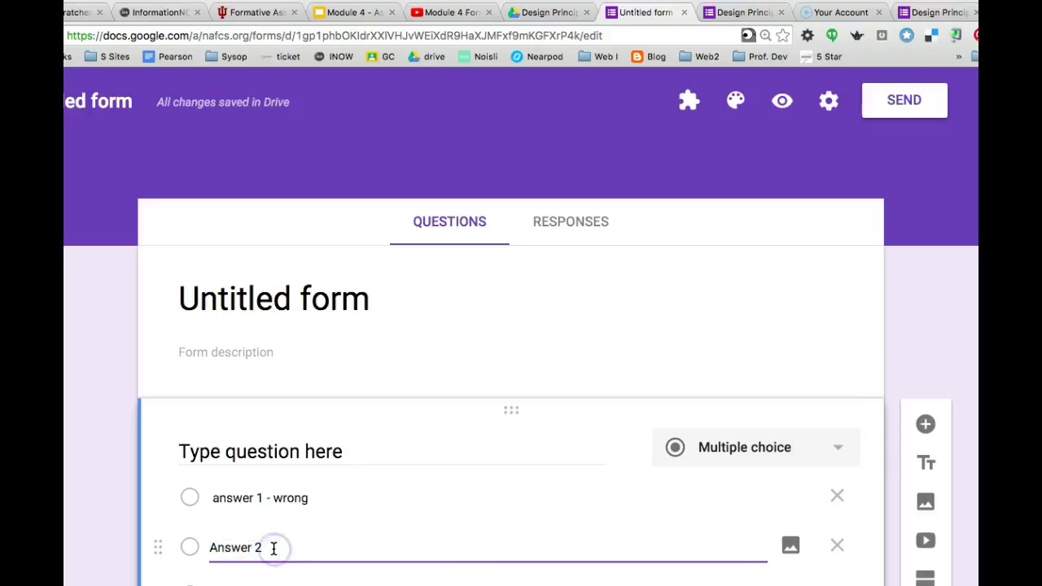
pyautogui.write('- right')
pyautogui.tripleClick(338, 498)
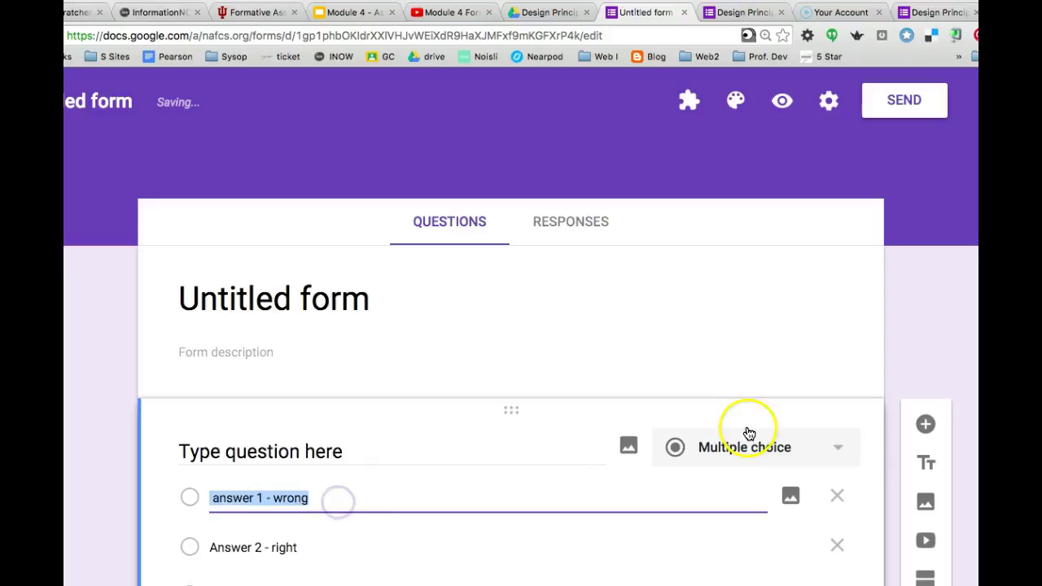
# Look over the available question types for the question without changing the type
pyautogui.scroll(-3, 670, 489)
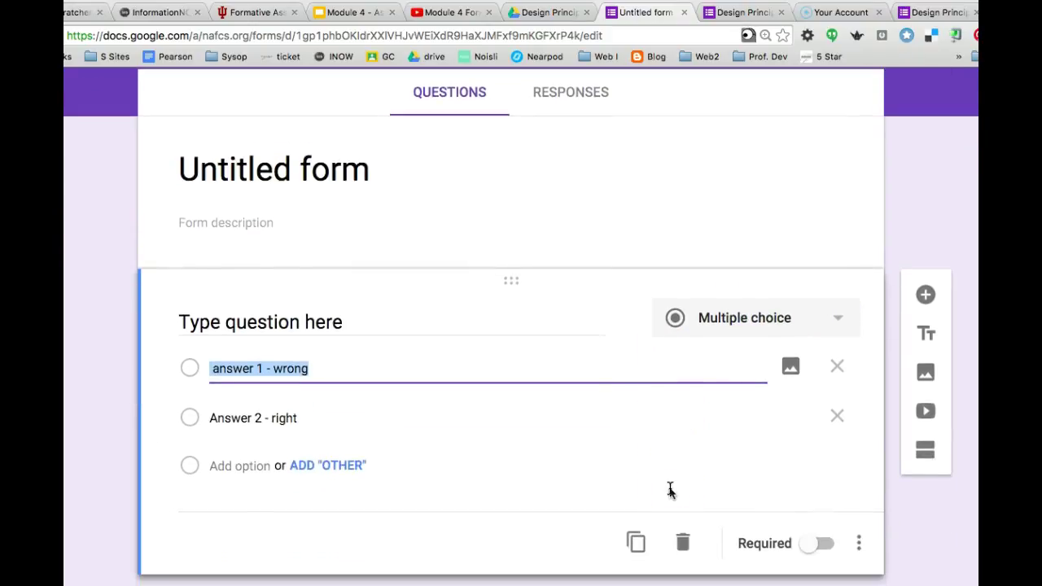
pyautogui.click(843, 320)
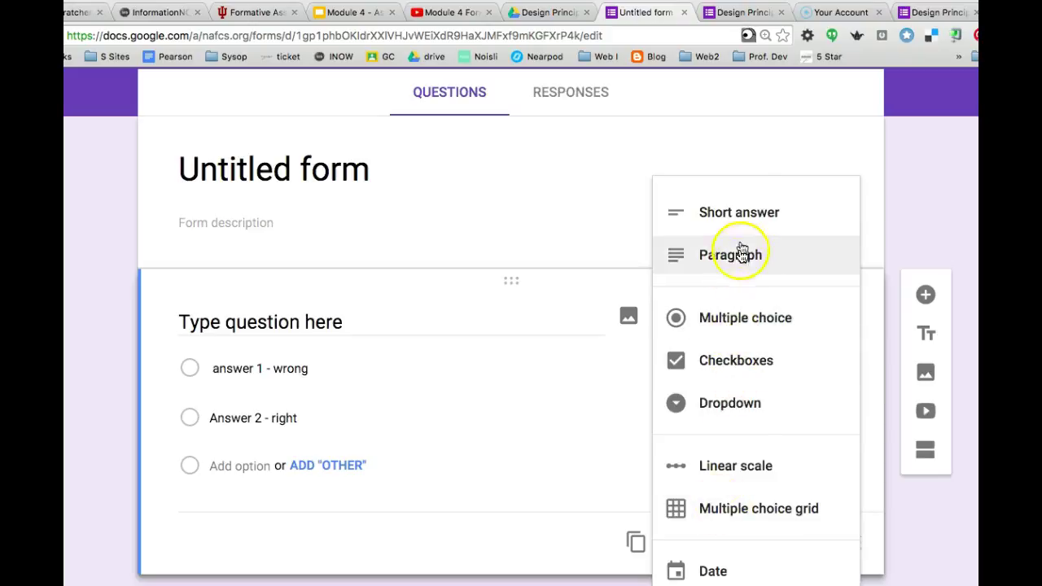
pyautogui.click(530, 403)
# Rename the second section from its Question 1 help title to "Q1- Extra Help"
pyautogui.scroll(-3, 521, 326)
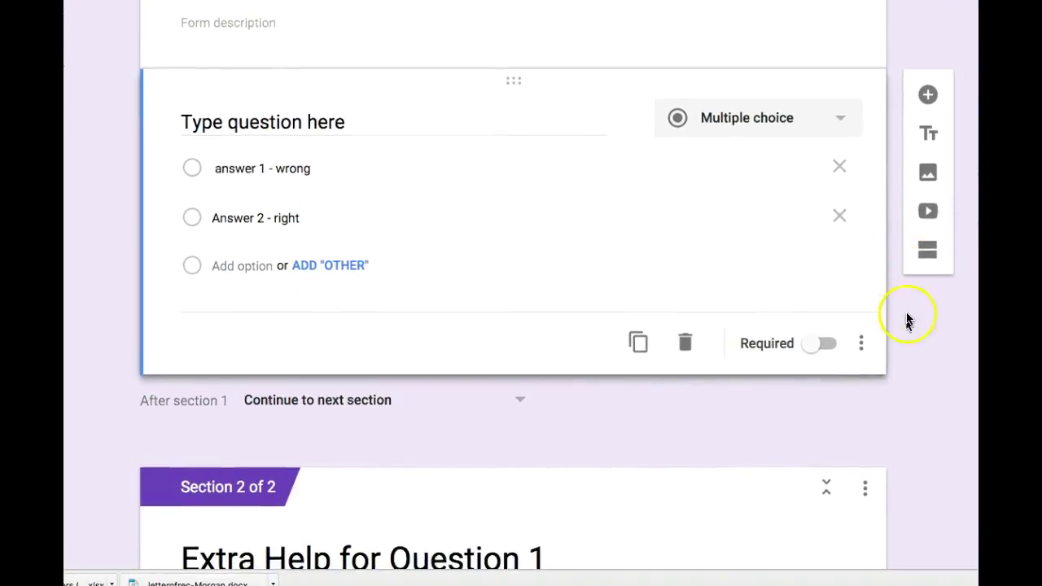
pyautogui.scroll(-3, 909, 350)
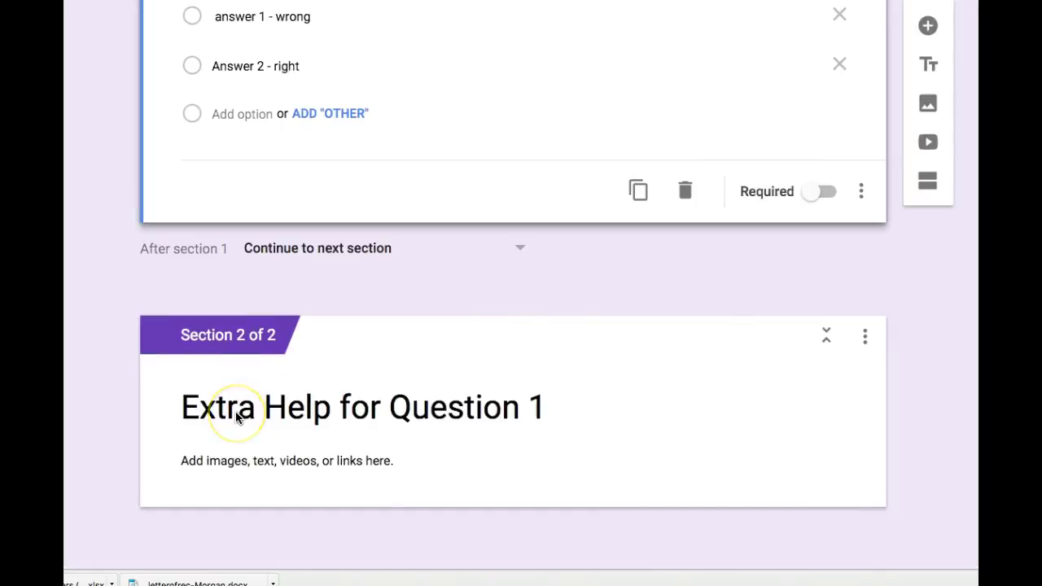
pyautogui.click(284, 413)
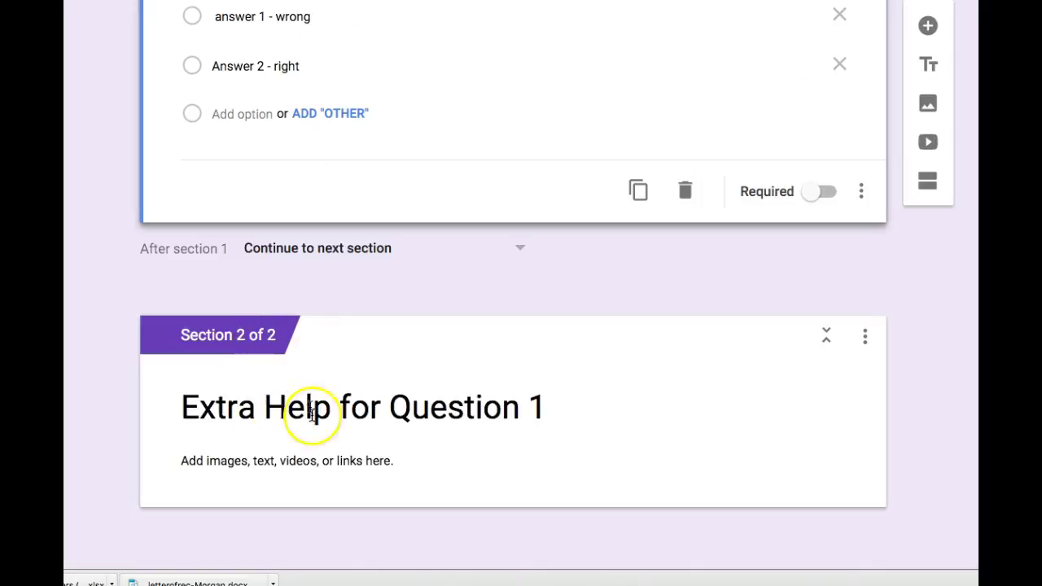
pyautogui.tripleClick(259, 411)
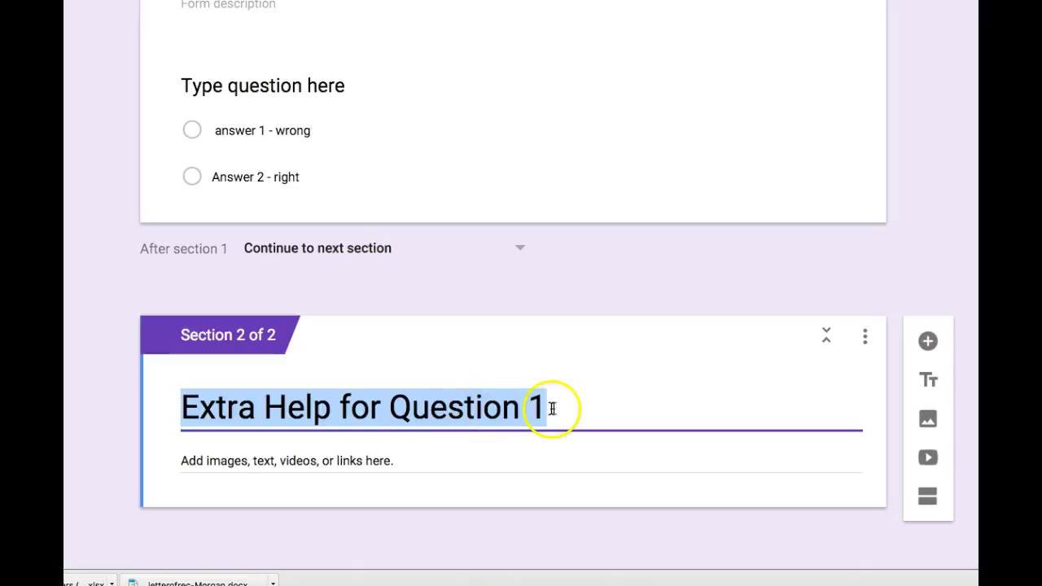
pyautogui.write('Q1- Extra Help')
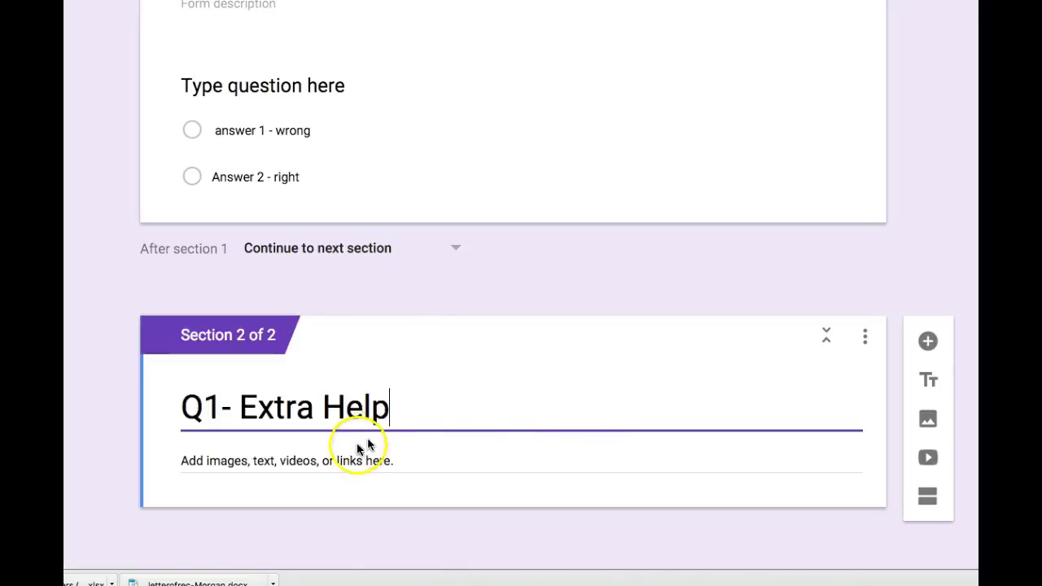
pyautogui.tripleClick(347, 462)
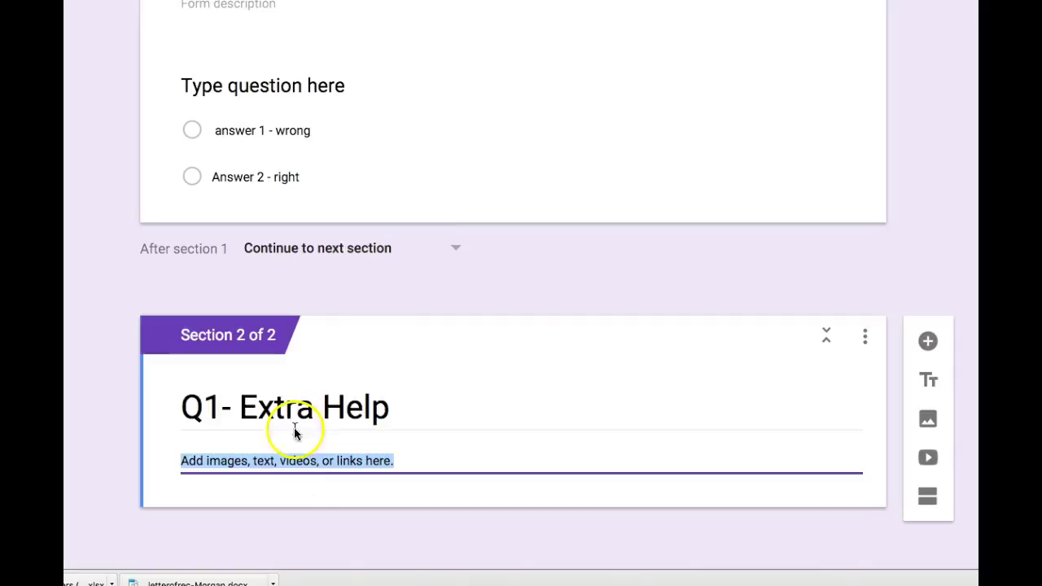
# Enable going to a section based on answer for the question, and send "answer 1 - wrong" to section 2 (Q1- Extra Help)
pyautogui.click(568, 161)
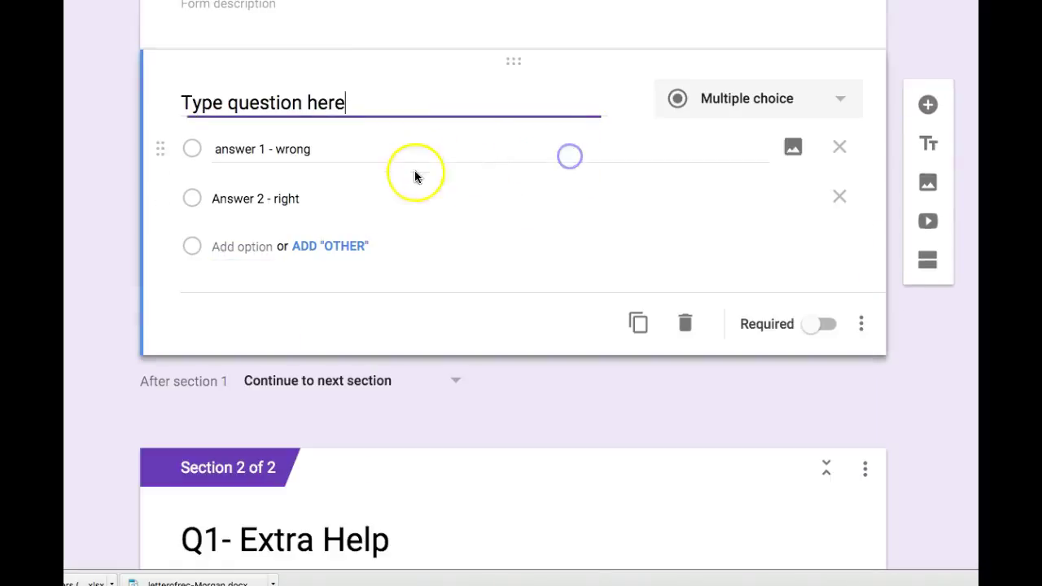
pyautogui.click(363, 151)
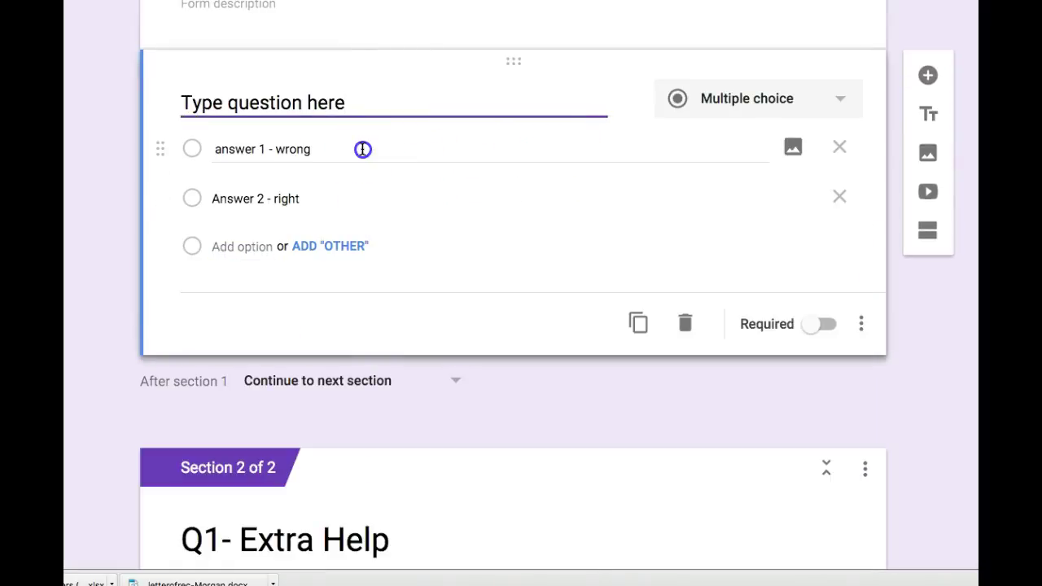
pyautogui.click(863, 325)
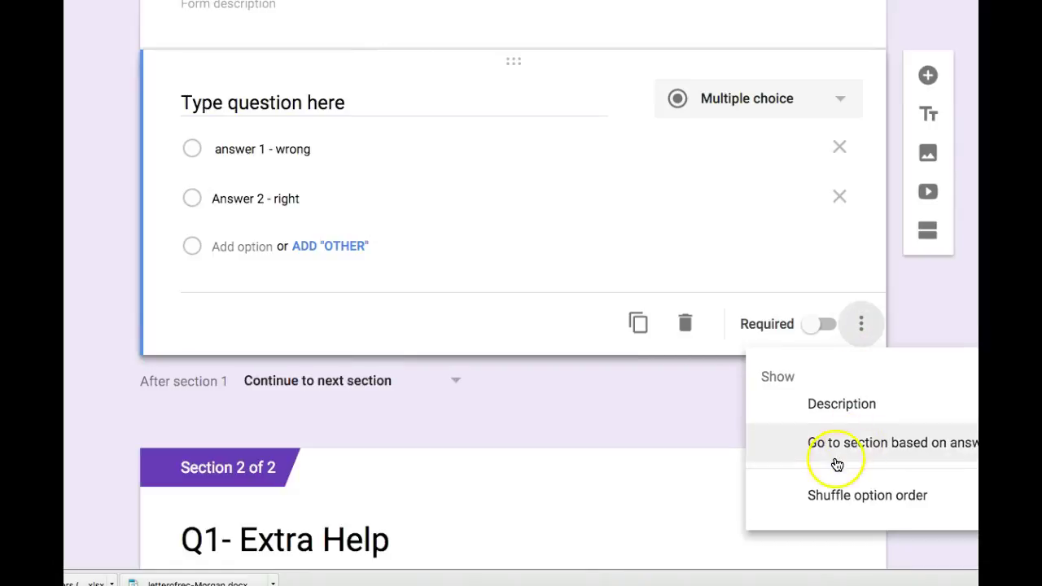
pyautogui.click(896, 444)
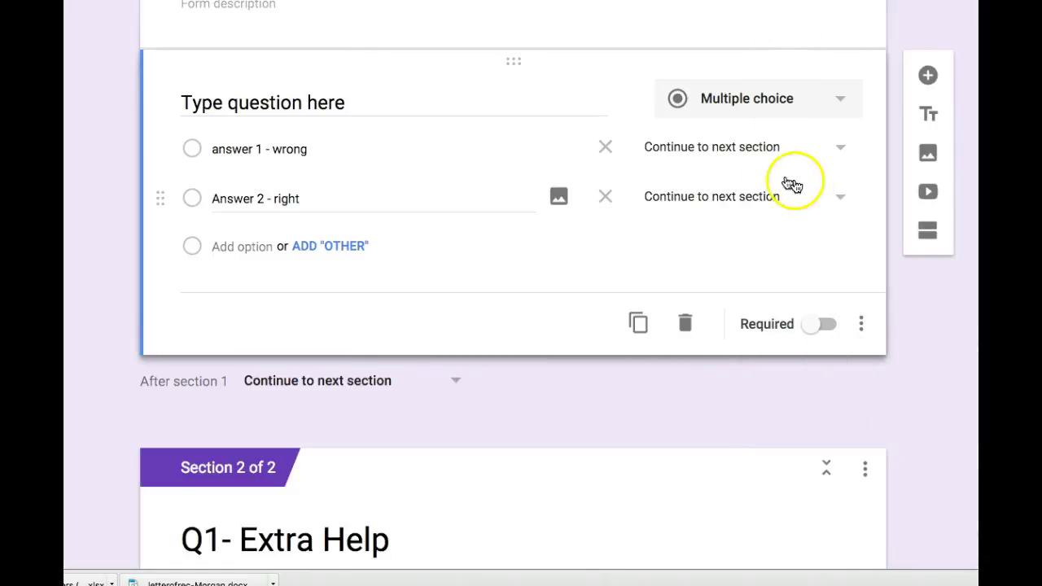
pyautogui.click(841, 149)
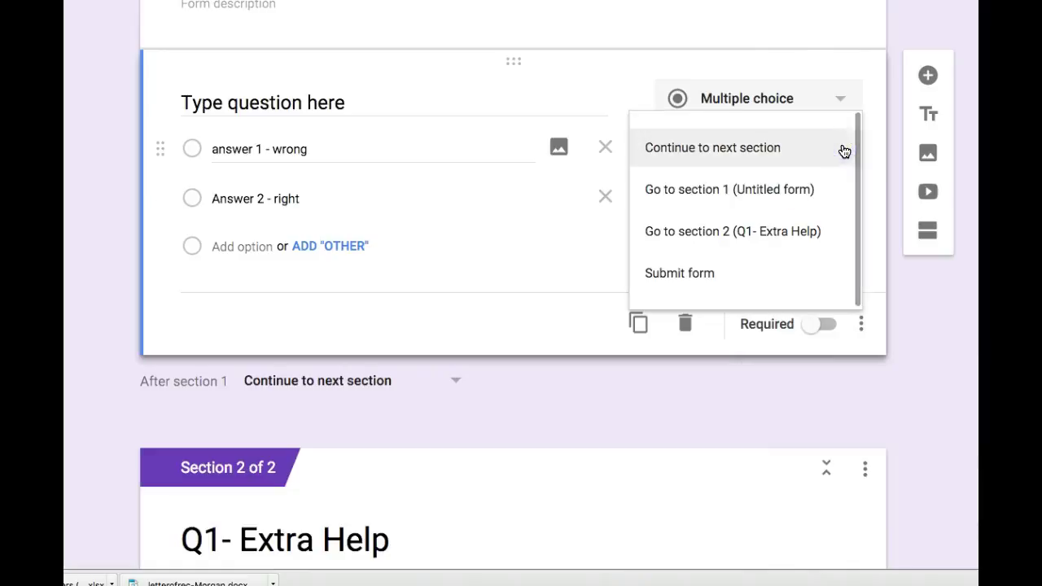
pyautogui.click(748, 238)
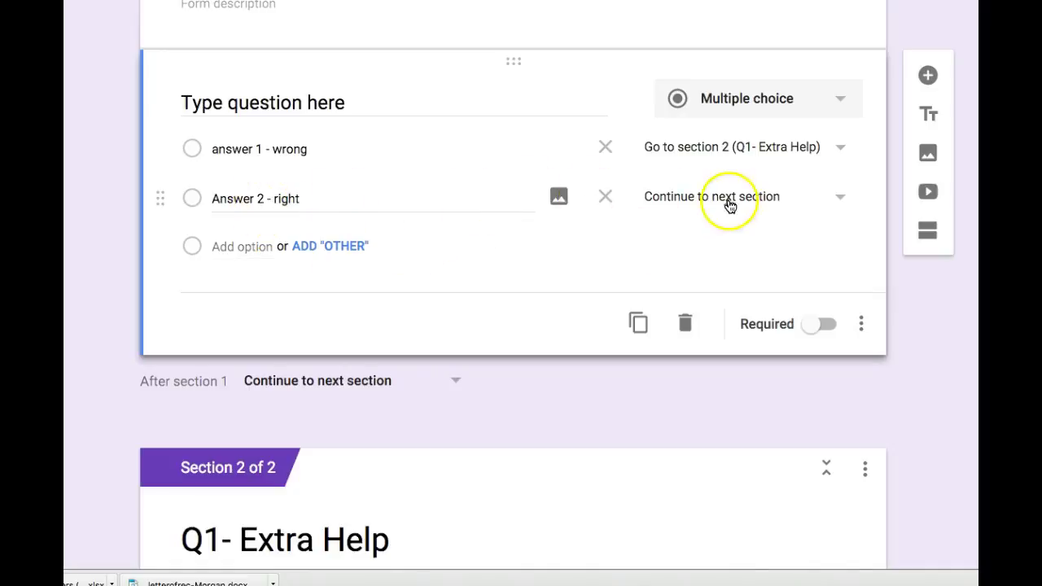
# Add a new section between the question's section and the Q1- Extra Help section
pyautogui.scroll(-3, 561, 265)
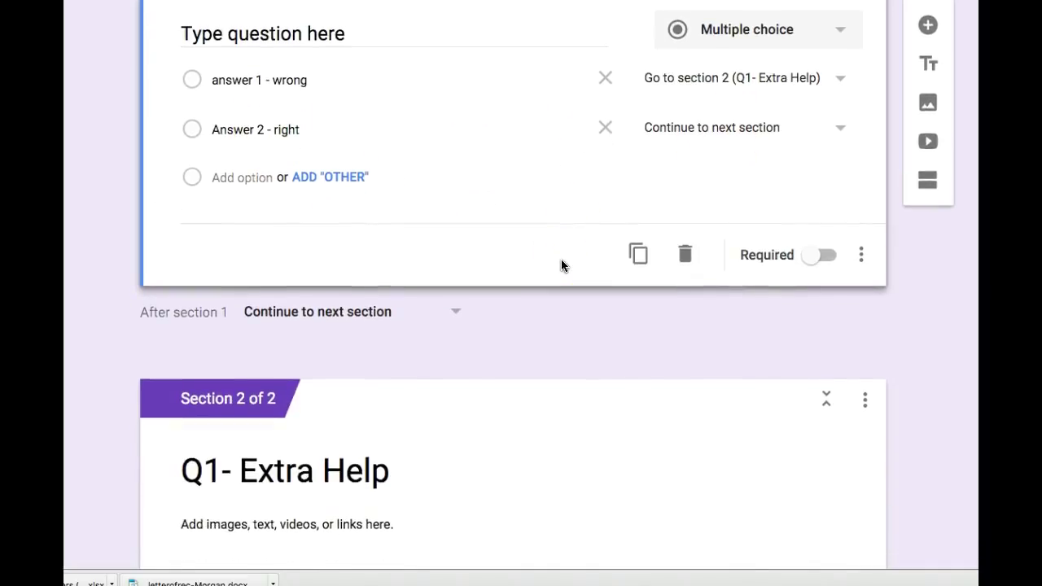
pyautogui.scroll(1, 561, 266)
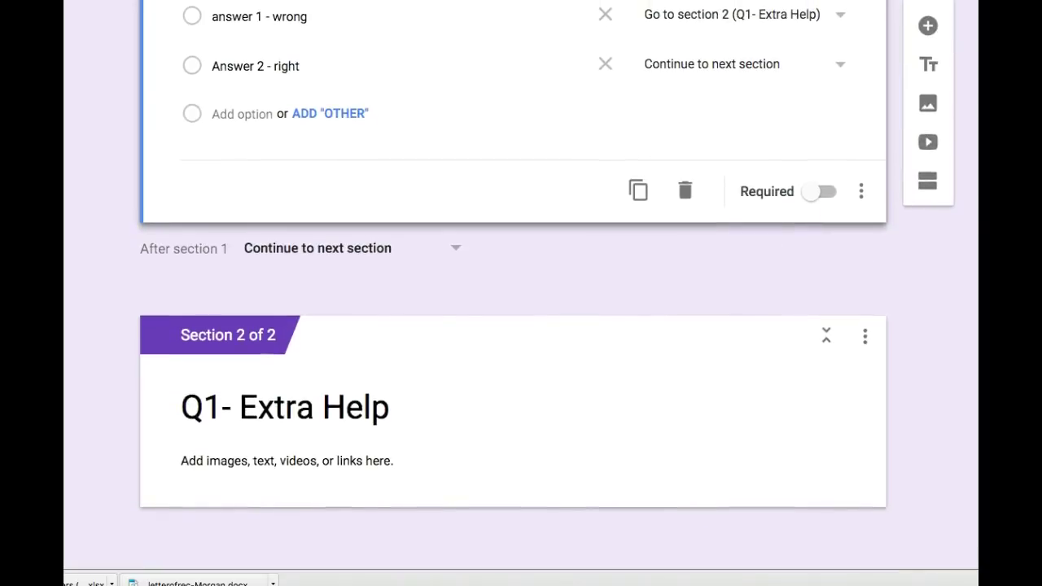
pyautogui.click(928, 184)
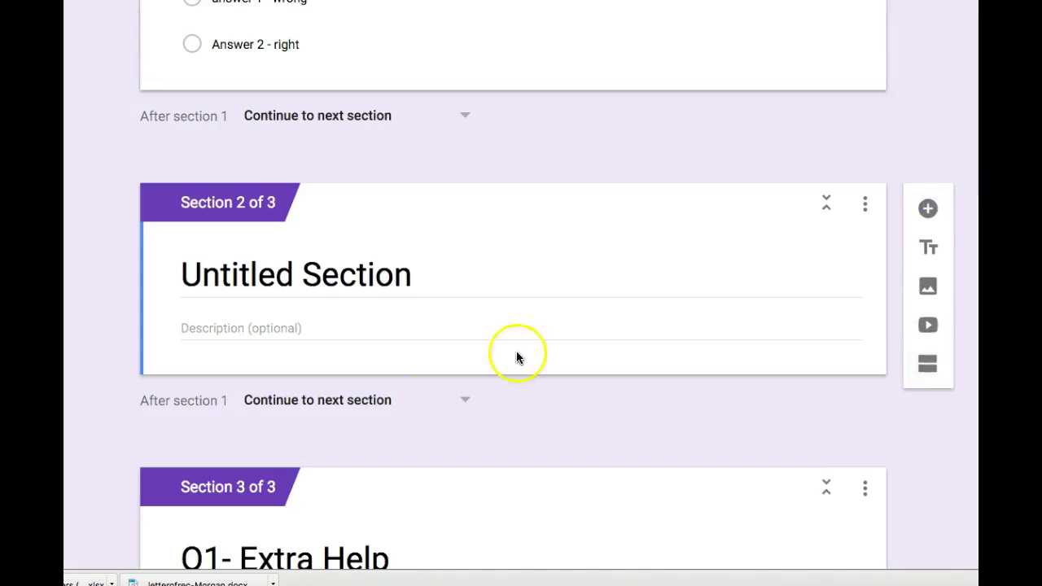
pyautogui.scroll(-2, 364, 466)
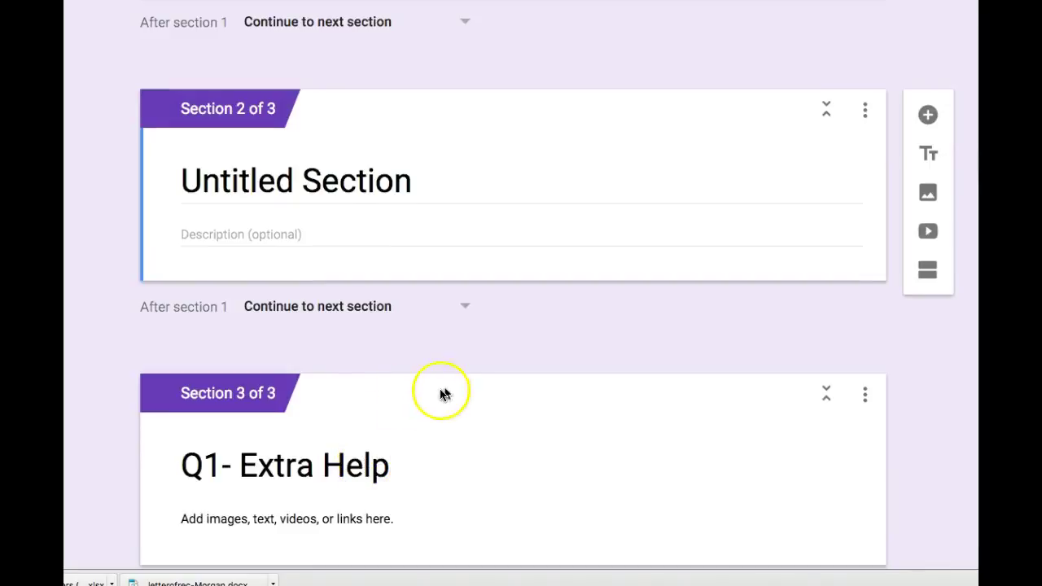
pyautogui.click(380, 406)
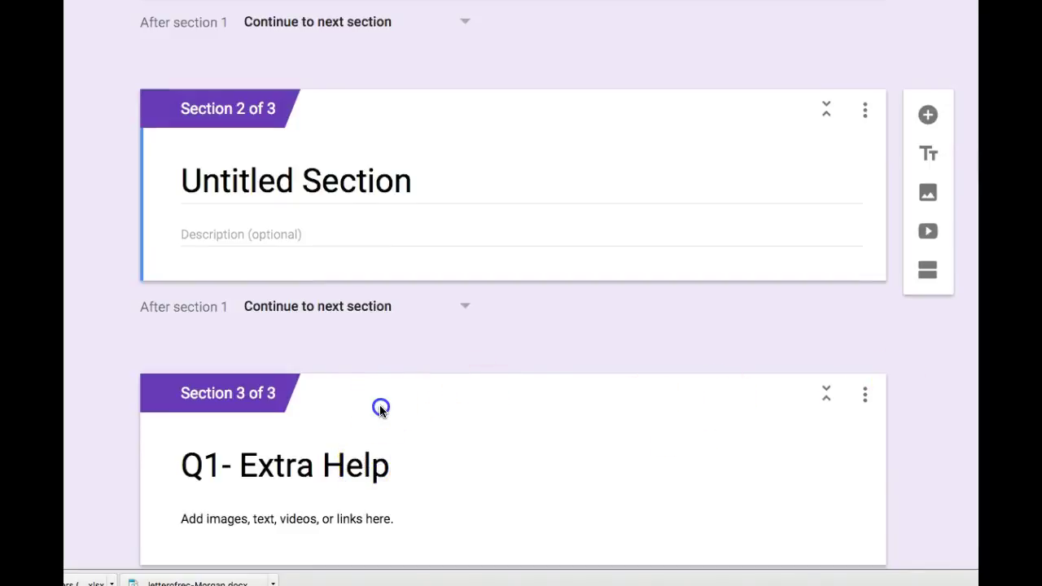
# Title the new untitled second section "Question 2"
pyautogui.moveTo(301, 400); pyautogui.dragTo(311, 357)
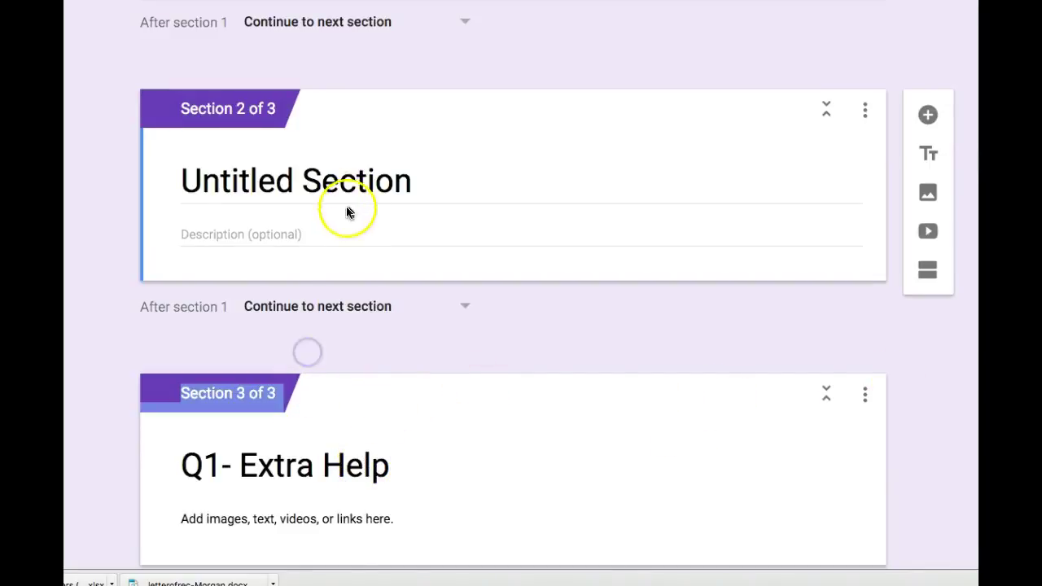
pyautogui.click(333, 178)
pyautogui.write('Question')
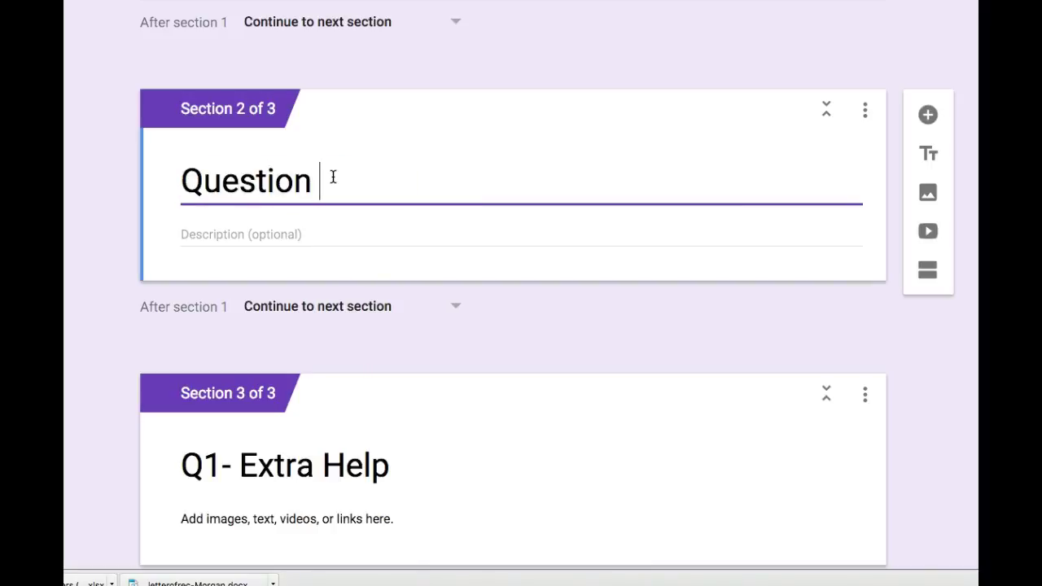
pyautogui.write(' 2')
# Add a multiple choice question to the Question 2 section with the text "Type question 2 here"
pyautogui.click(931, 116)
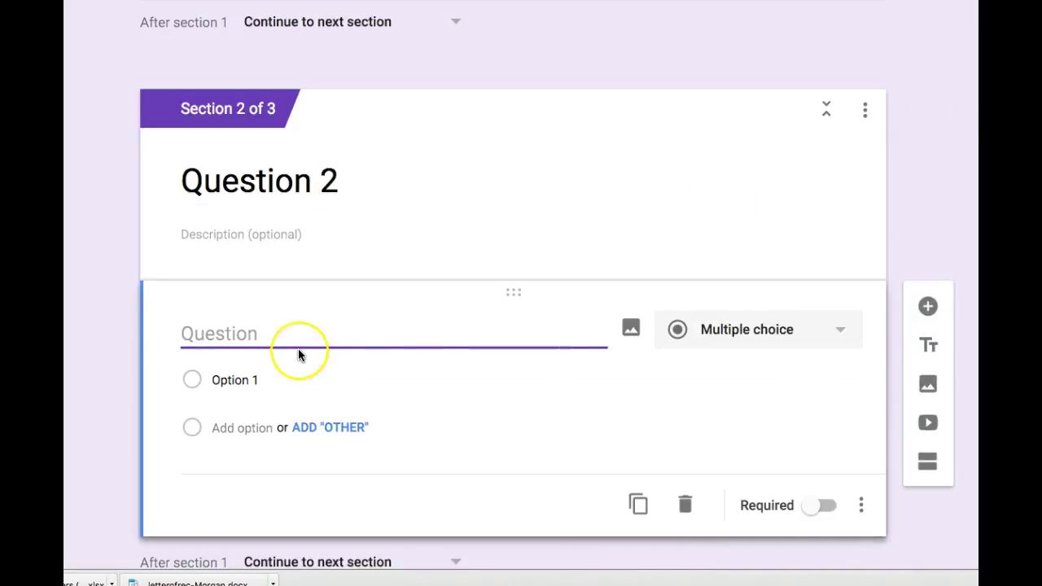
pyautogui.write('T')
pyautogui.press('BackSpace')
pyautogui.write('T')
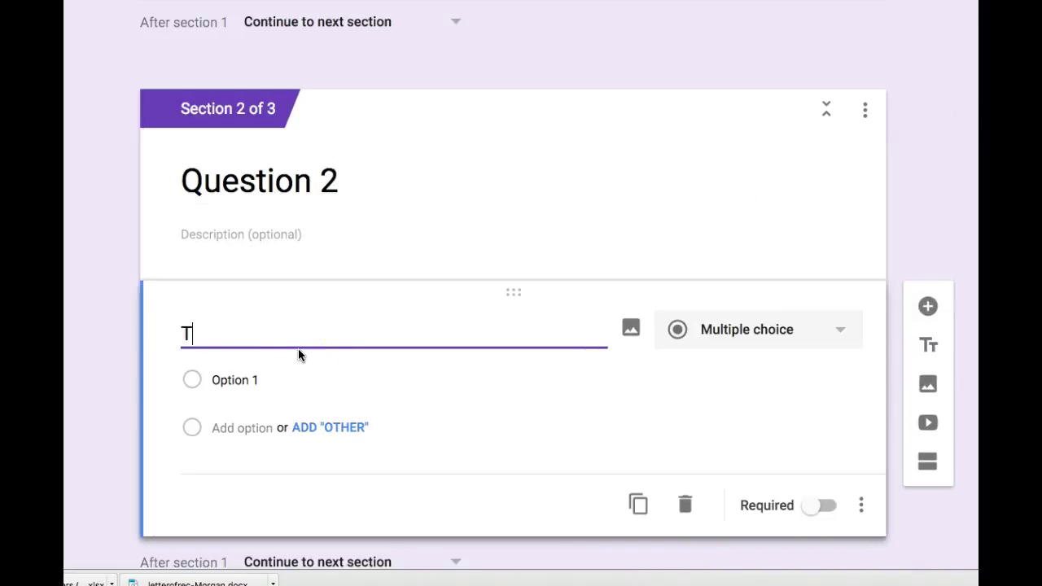
pyautogui.write('ype question 2 here')
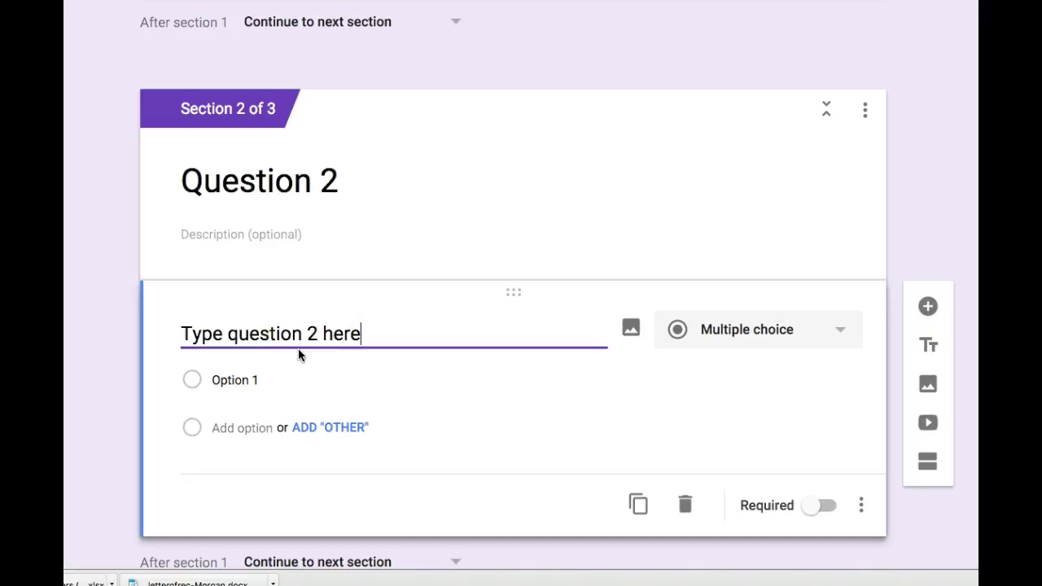
# Give the second question the answer options "Answer - right" and "Answer wrong"
pyautogui.click(265, 389)
pyautogui.write('Answer - right')
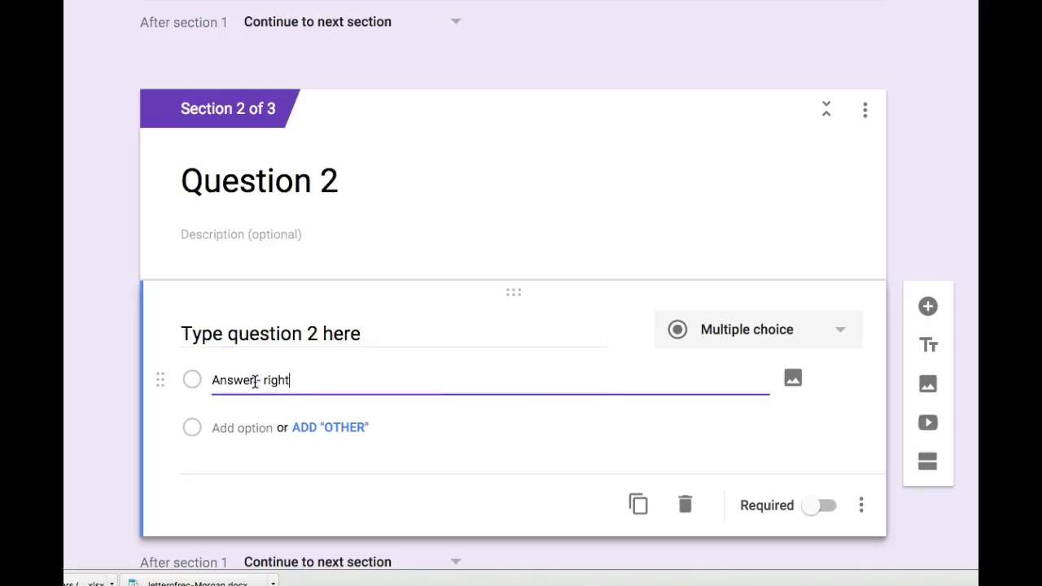
pyautogui.click(230, 427)
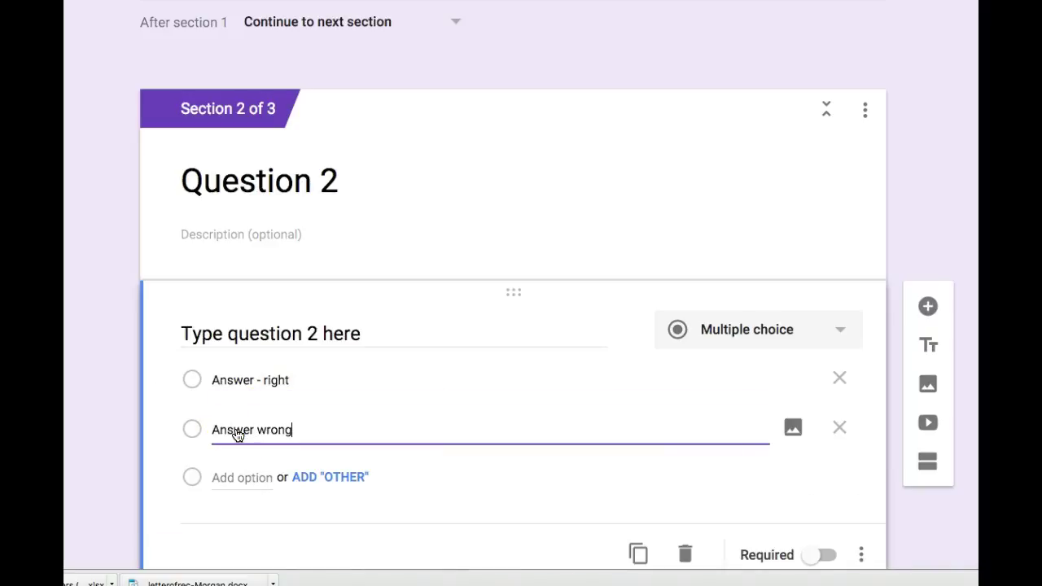
pyautogui.click(832, 485)
# Add a section after Question 2 and title it "Q2 - Extra Help"
pyautogui.scroll(-5, 530, 431)
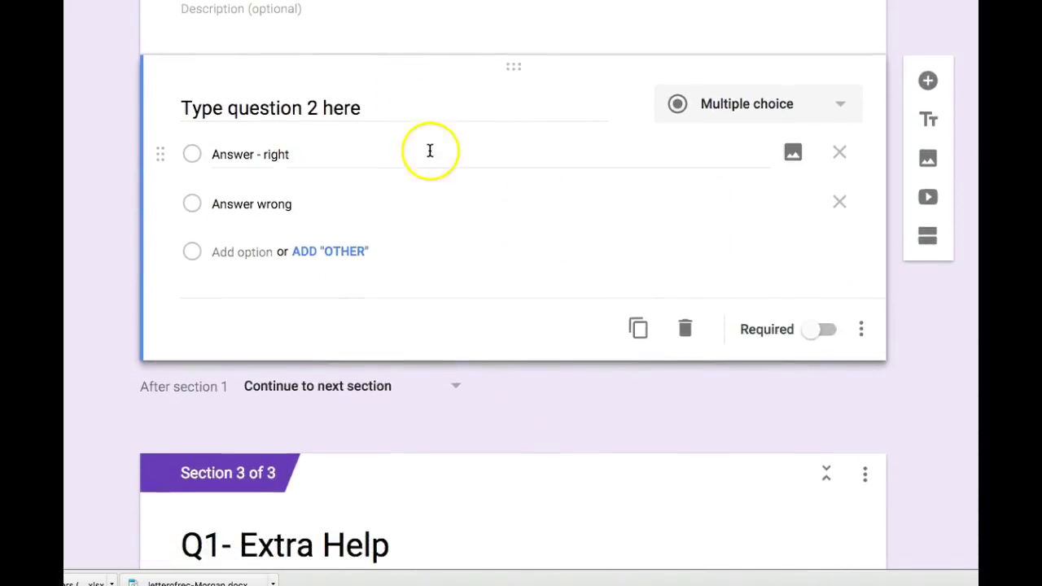
pyautogui.click(932, 241)
pyautogui.click(372, 422)
pyautogui.write('Qe')
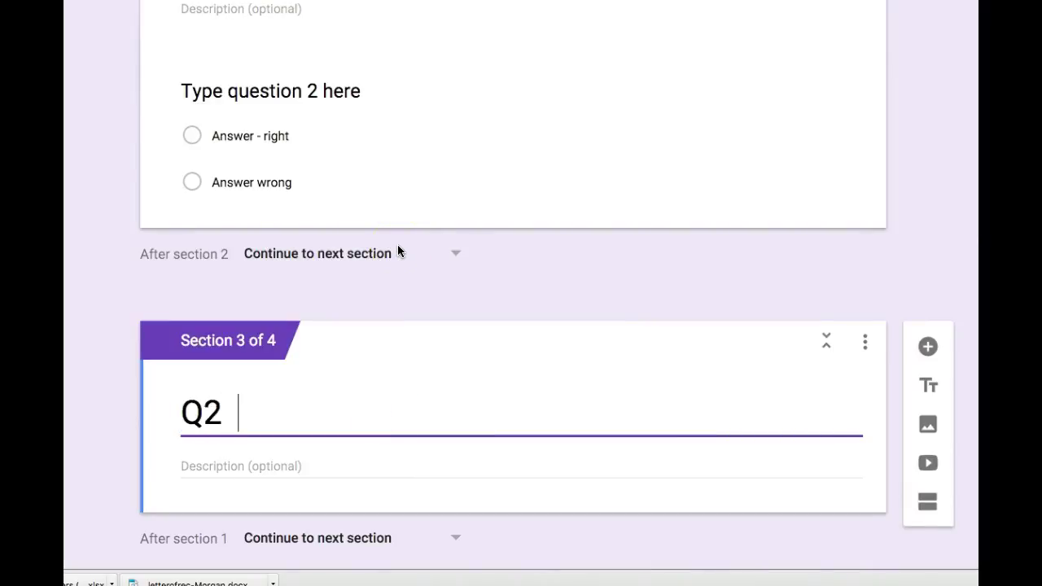
pyautogui.write('  - Extra Help')
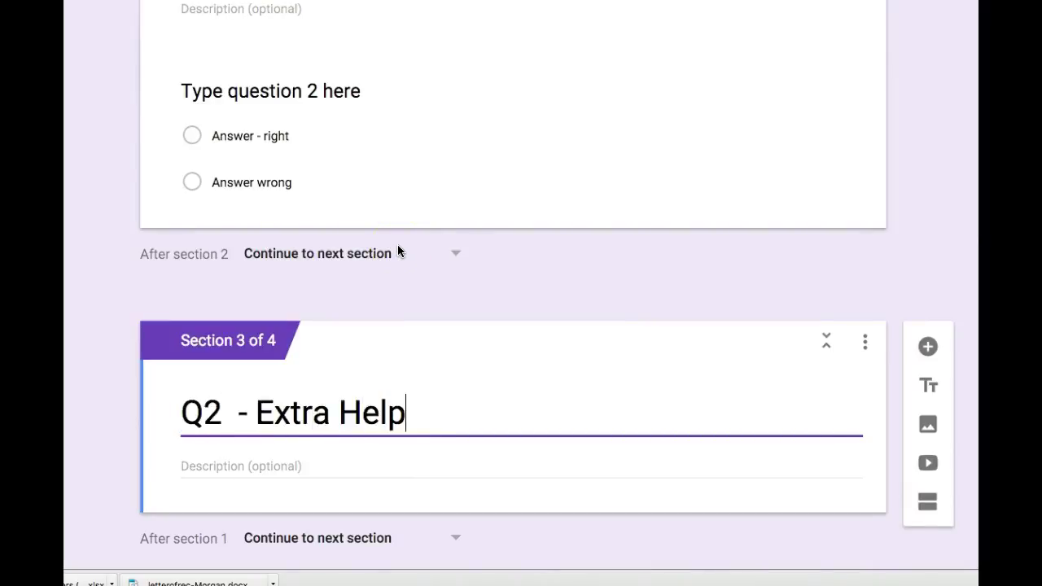
# Enable going to a section based on answer for question 2, and send "Answer - right" to section 3 (Q2 - Extra Help)
pyautogui.click(498, 122)
pyautogui.scroll(2, 497, 122)
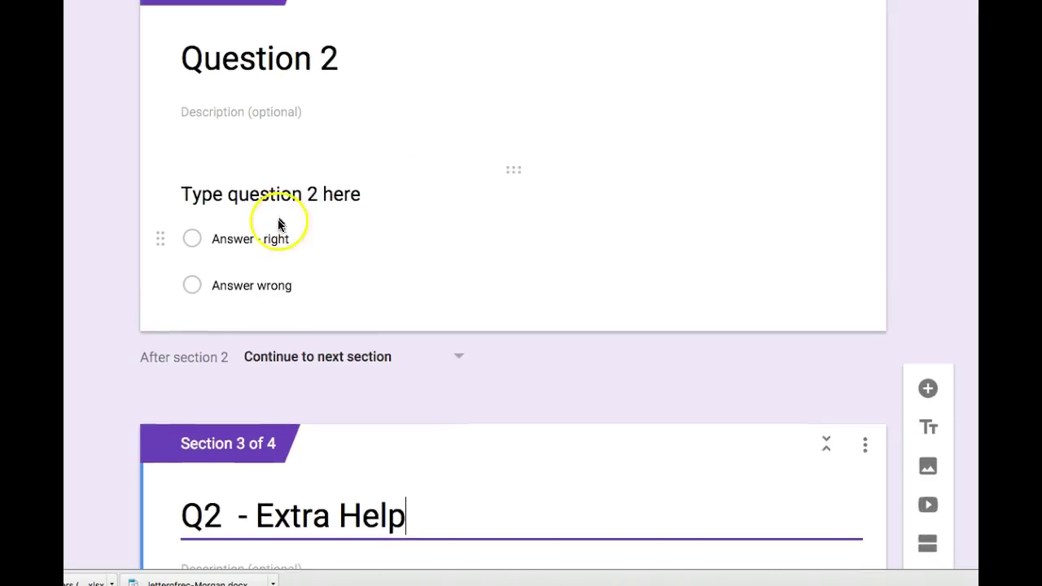
pyautogui.click(292, 286)
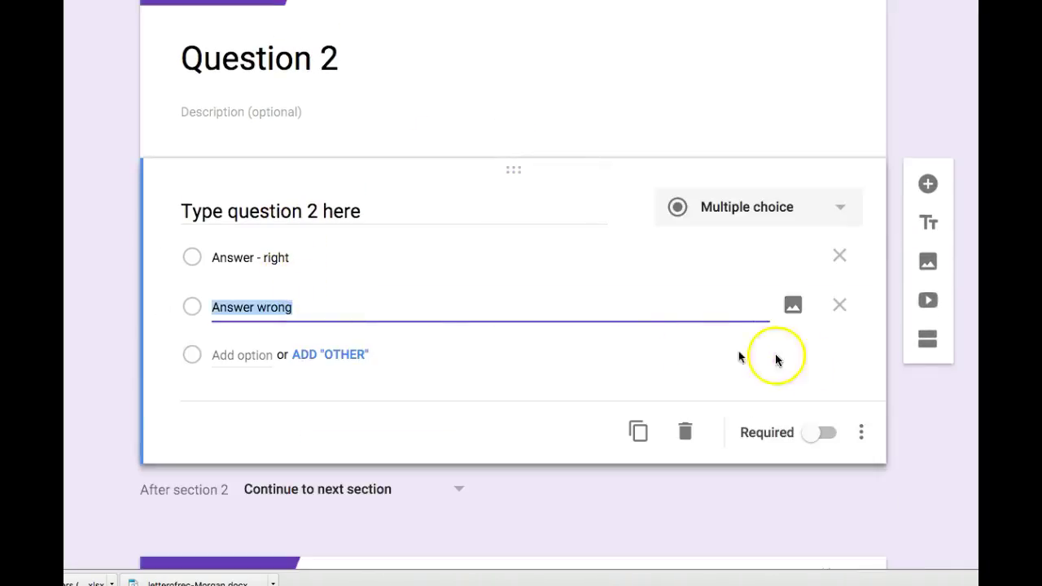
pyautogui.click(861, 435)
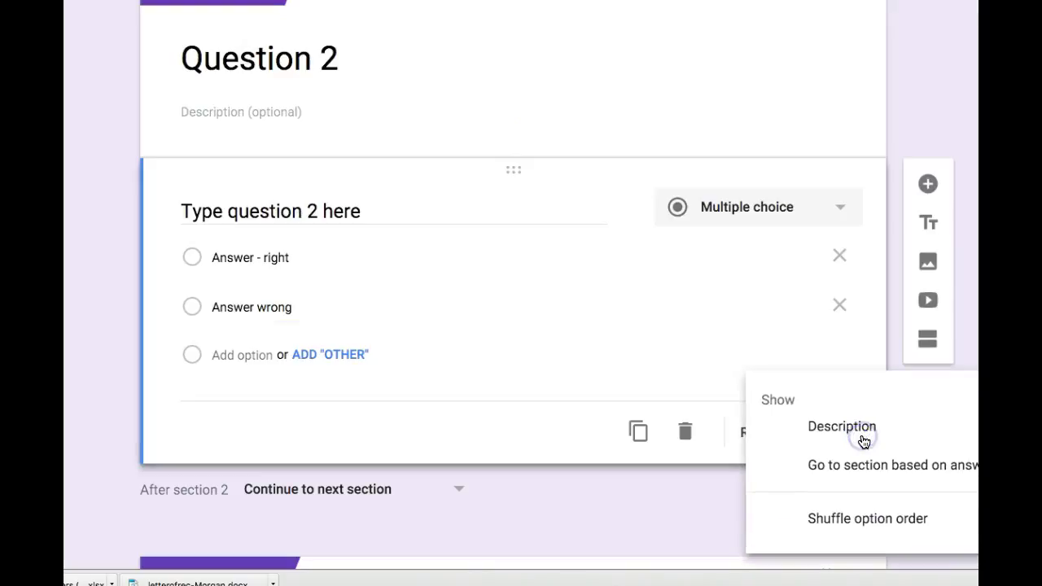
pyautogui.click(853, 472)
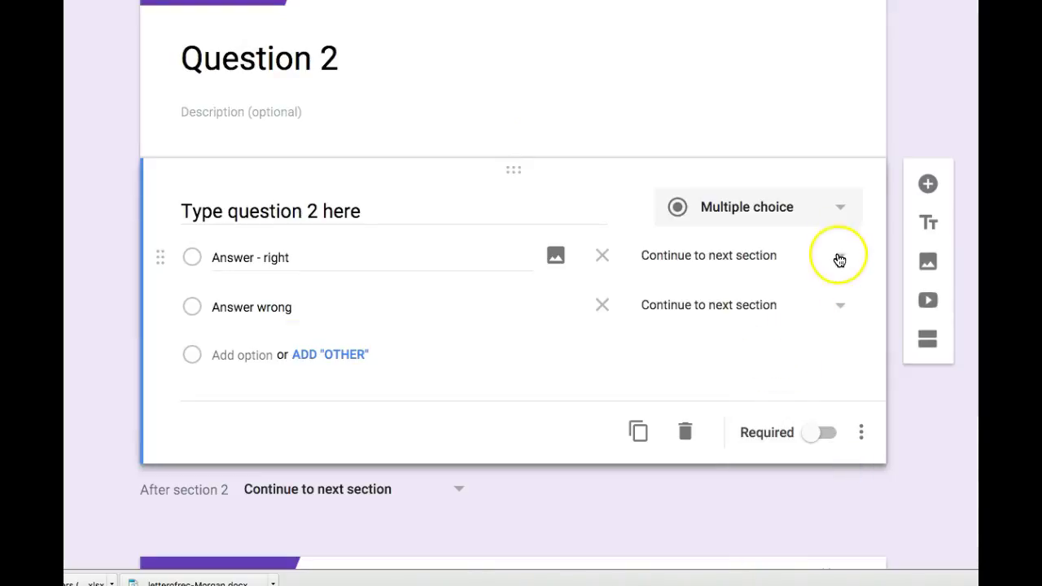
pyautogui.click(839, 257)
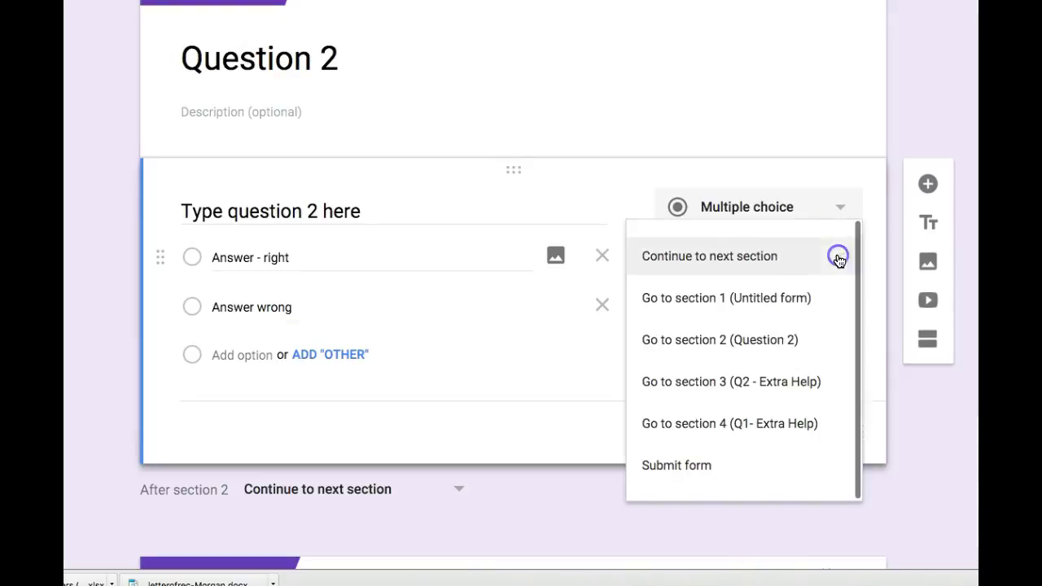
pyautogui.click(737, 383)
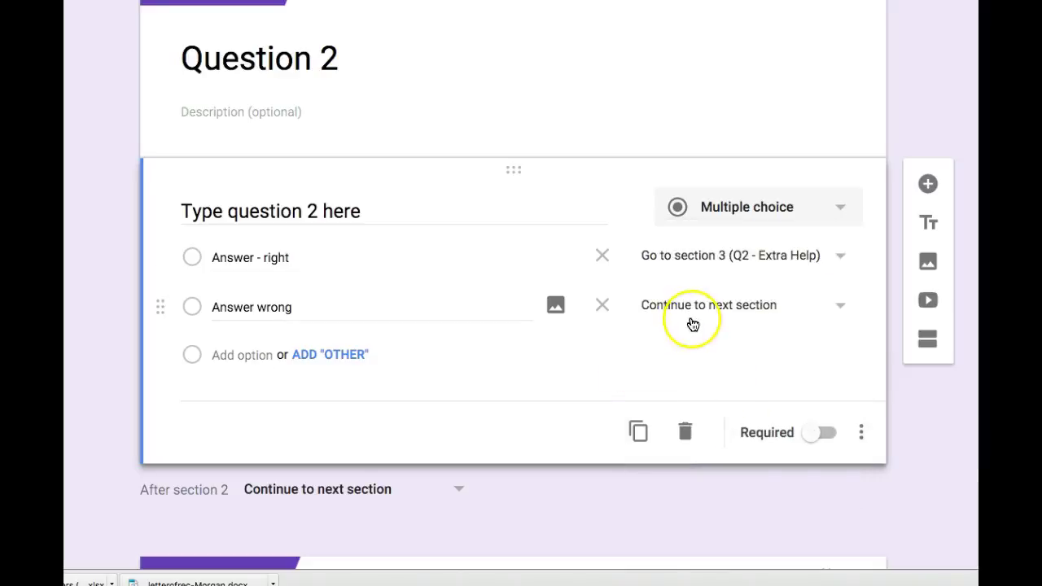
# Send the first question's "Answer 2 - right" option to section 2 (Question 2)
pyautogui.click(657, 129)
pyautogui.scroll(5, 674, 98)
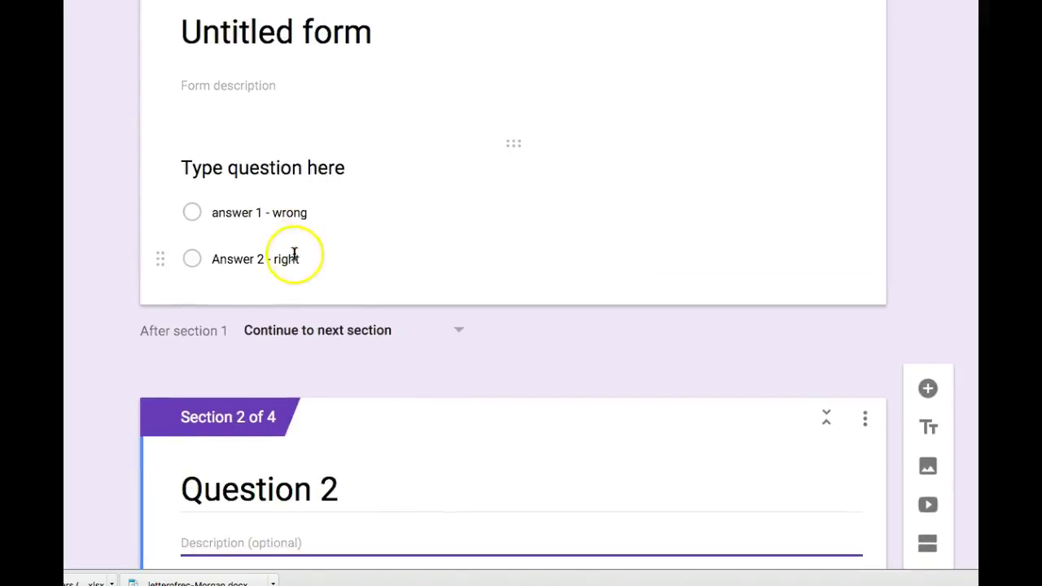
pyautogui.click(278, 261)
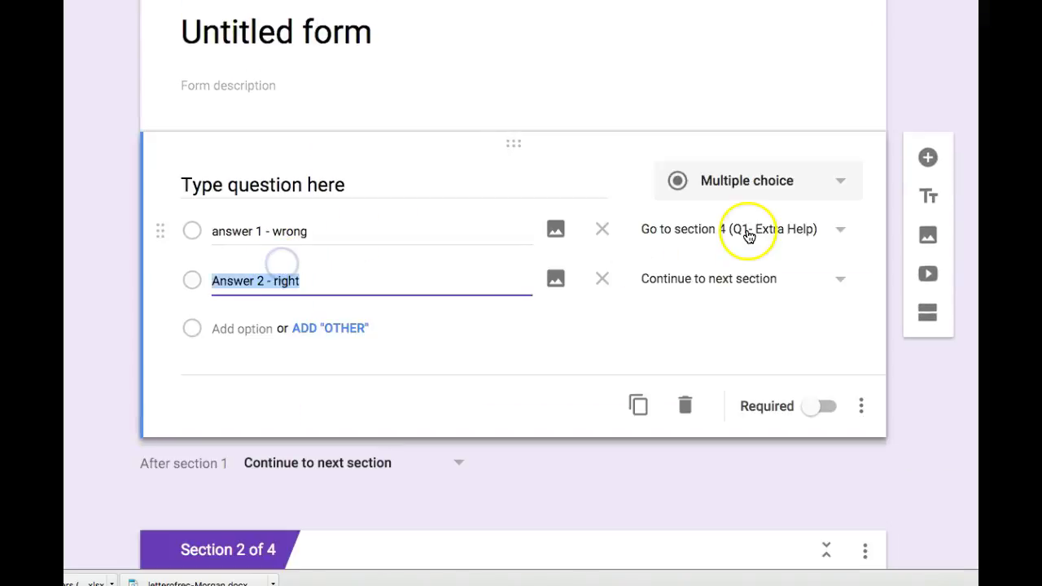
pyautogui.click(768, 279)
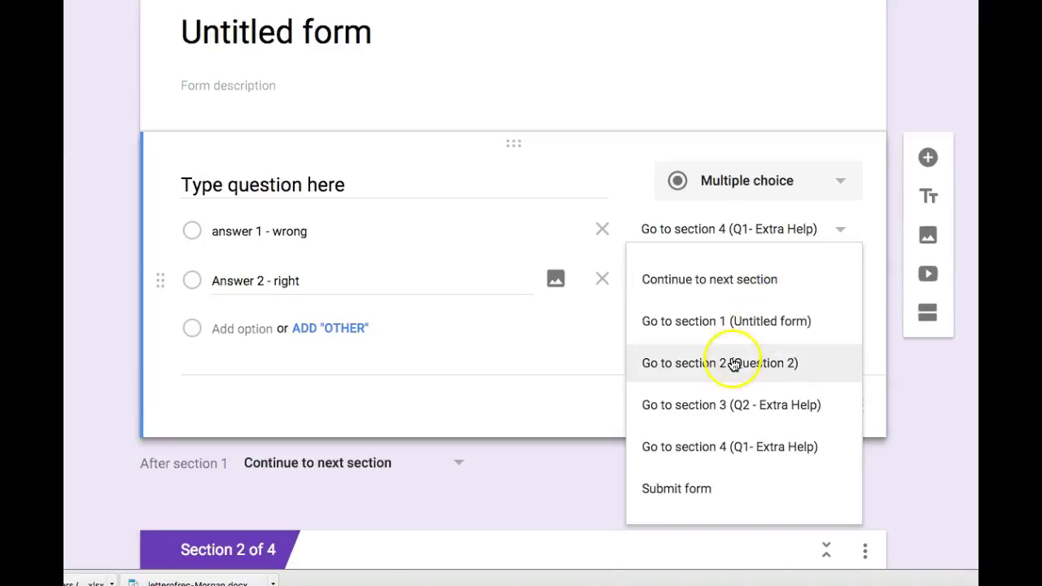
pyautogui.click(796, 370)
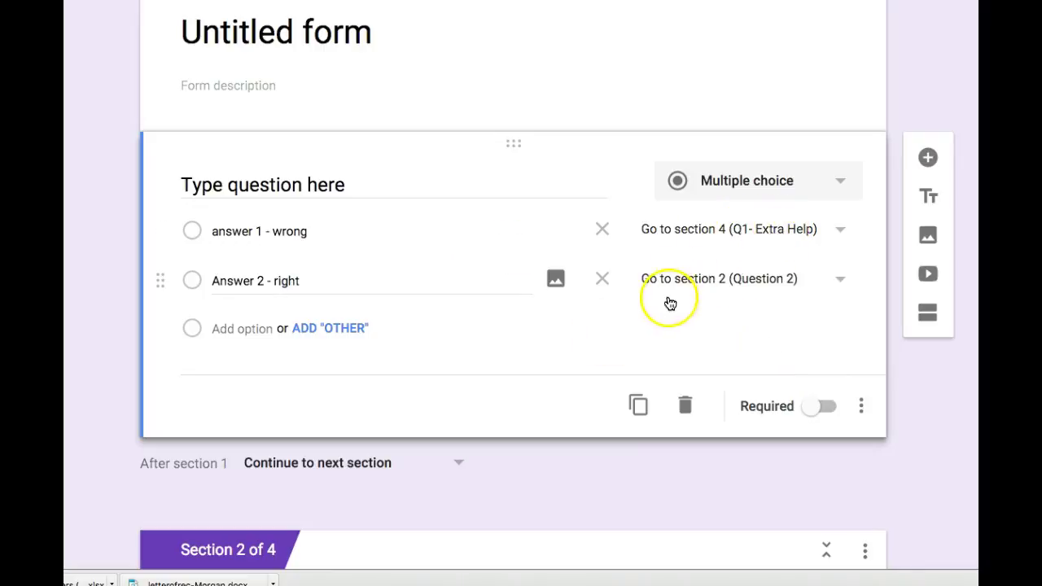
# Send question 2's "Answer wrong" option to section 3 (Q2 - Extra Help)
pyautogui.scroll(-6, 748, 281)
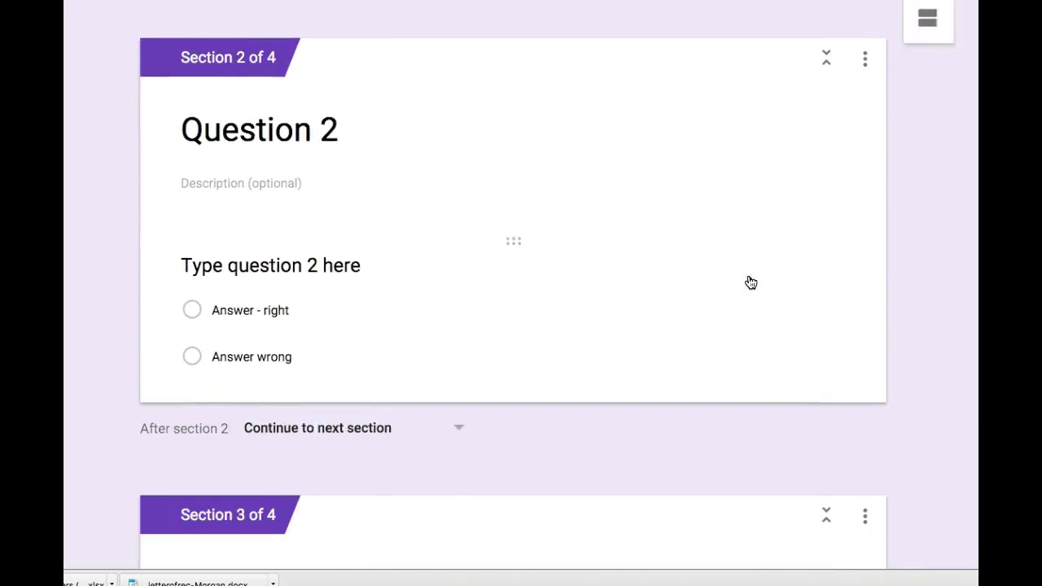
pyautogui.click(318, 356)
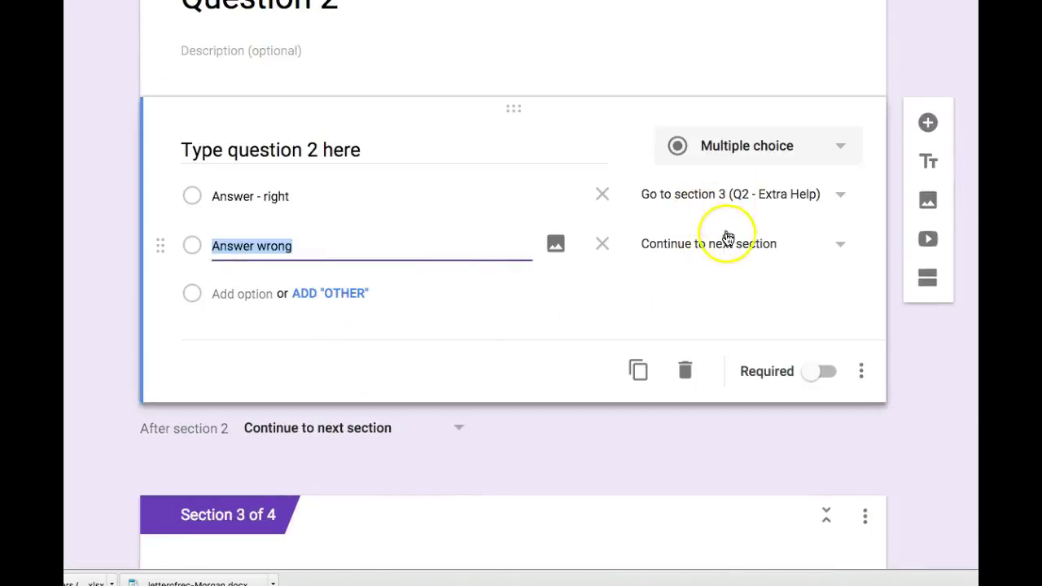
pyautogui.click(842, 244)
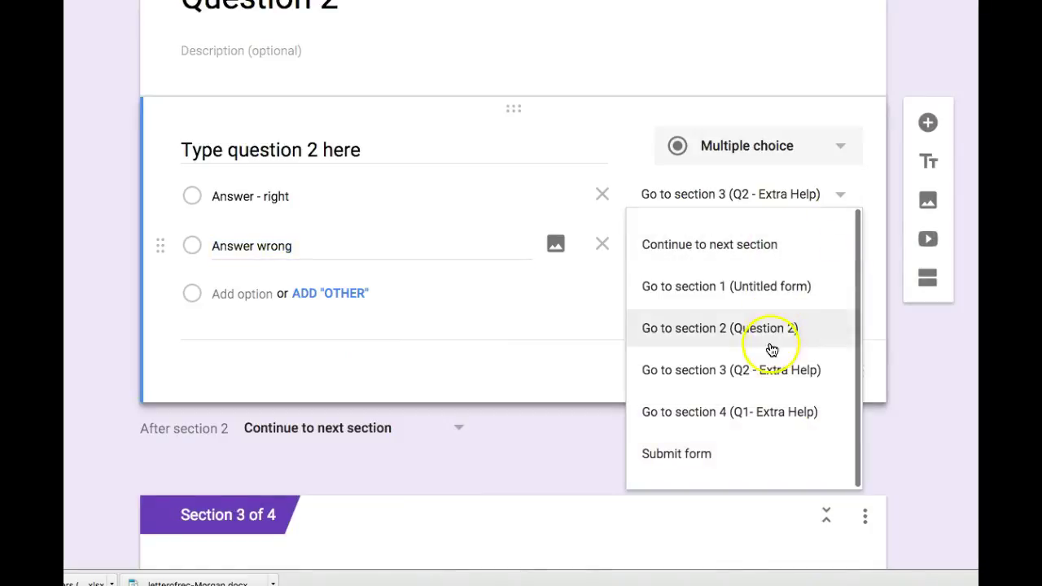
pyautogui.click(762, 373)
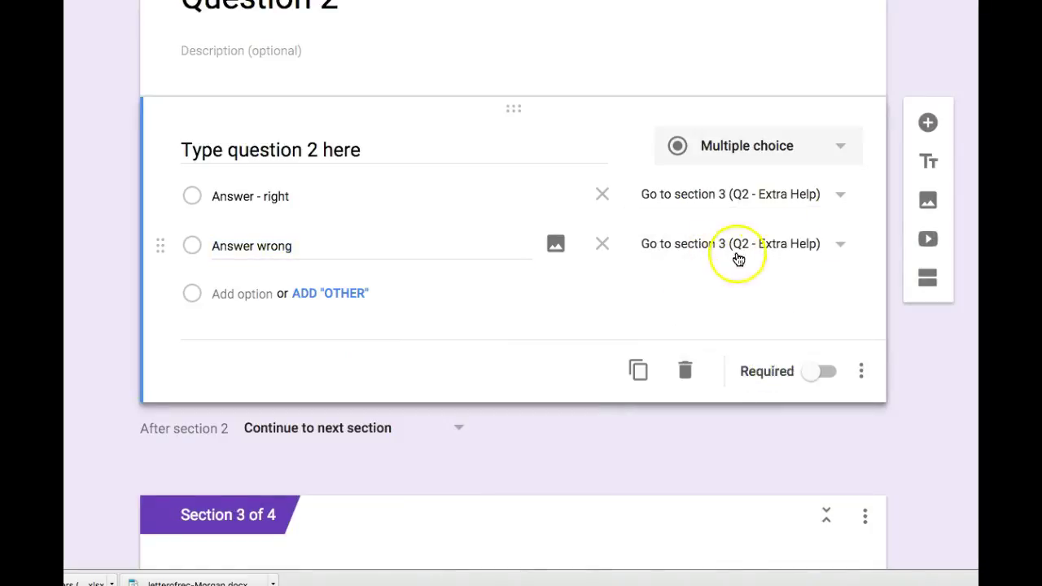
# Add a section at the end of the form, after Q1- Extra Help, and title it "Q3-"
pyautogui.scroll(-6, 892, 383)
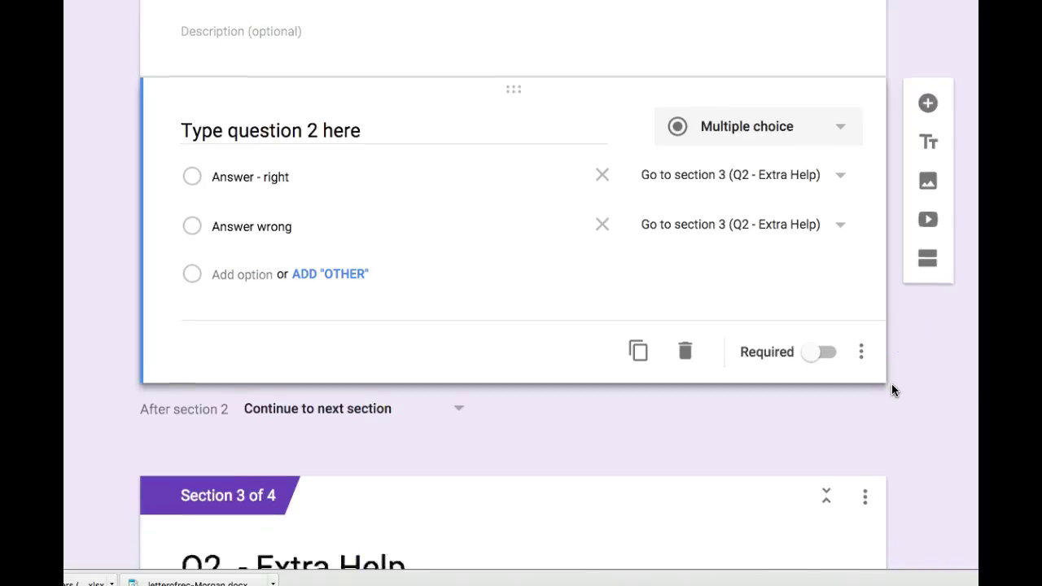
pyautogui.click(728, 356)
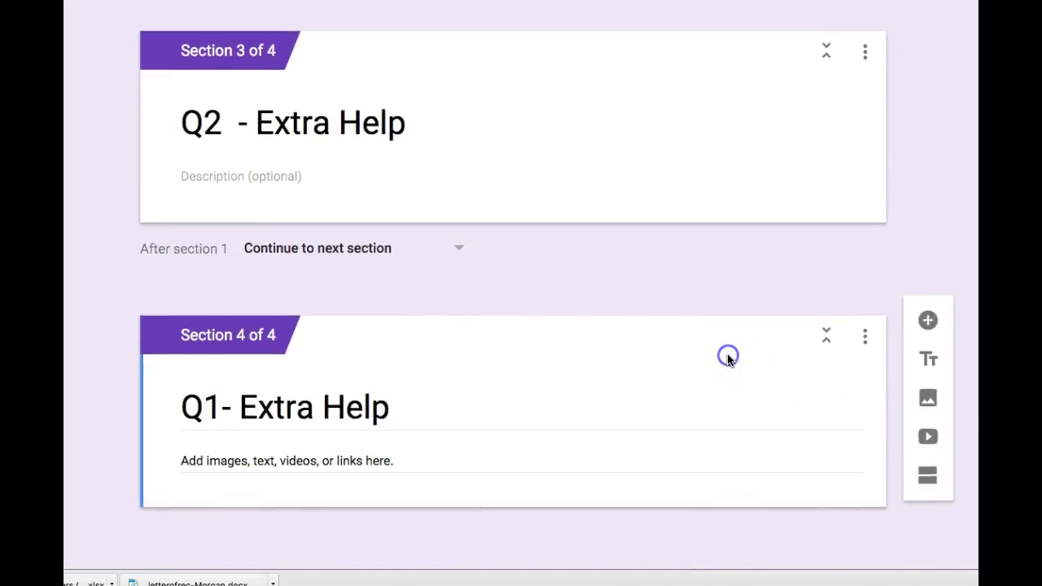
pyautogui.click(927, 500)
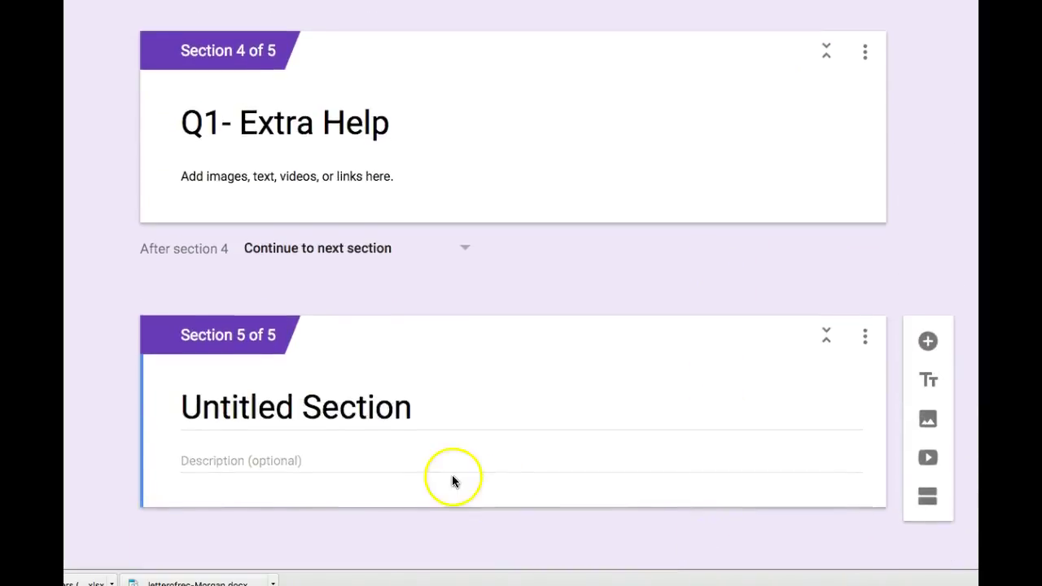
pyautogui.click(370, 412)
pyautogui.write('Q3-')
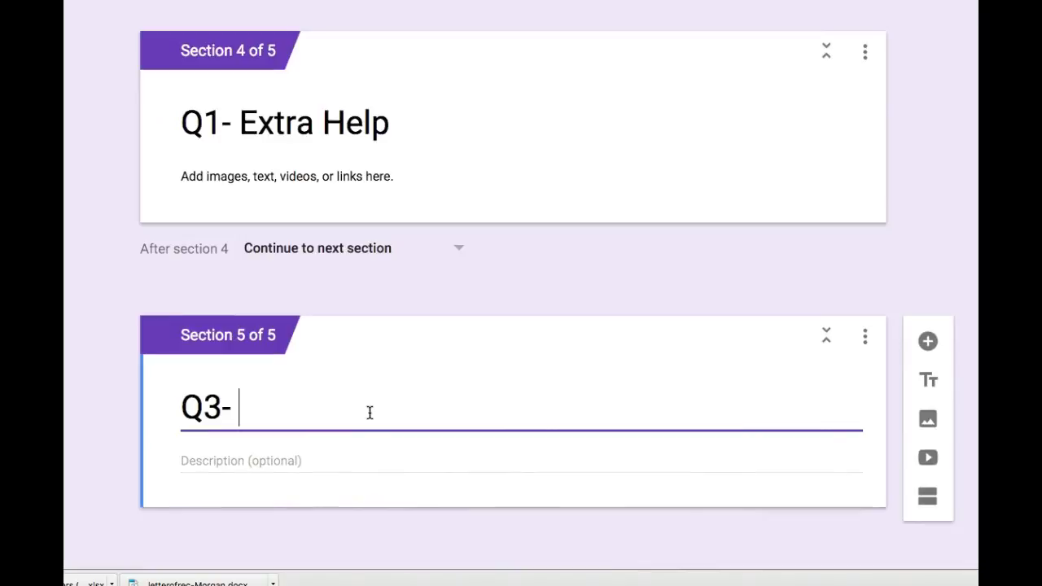
# Add a multiple choice question to the Q3- section with the text "Type Q3 here"
pyautogui.click(928, 341)
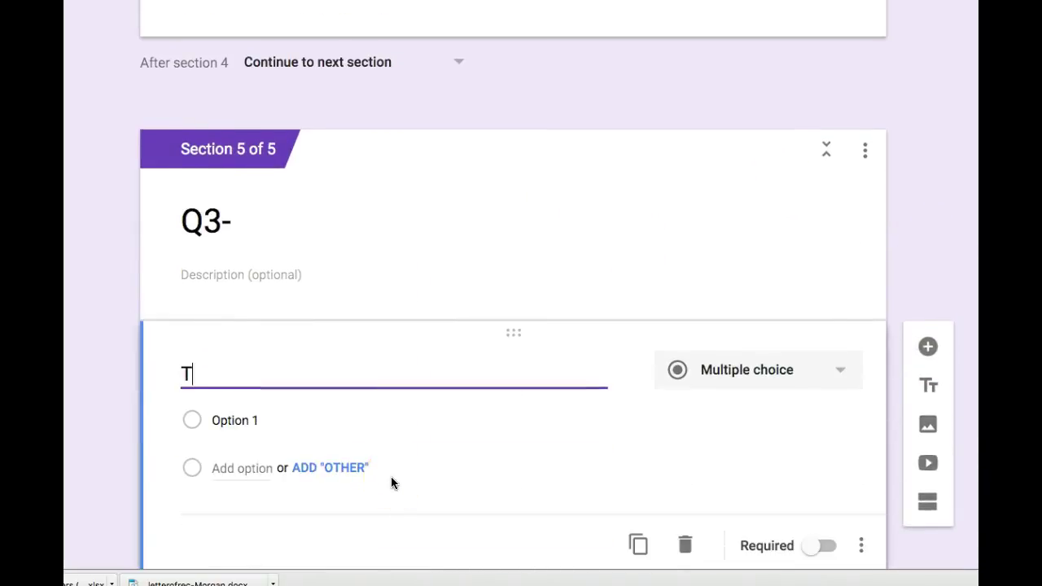
pyautogui.write('3 here')
pyautogui.click(98, 414)
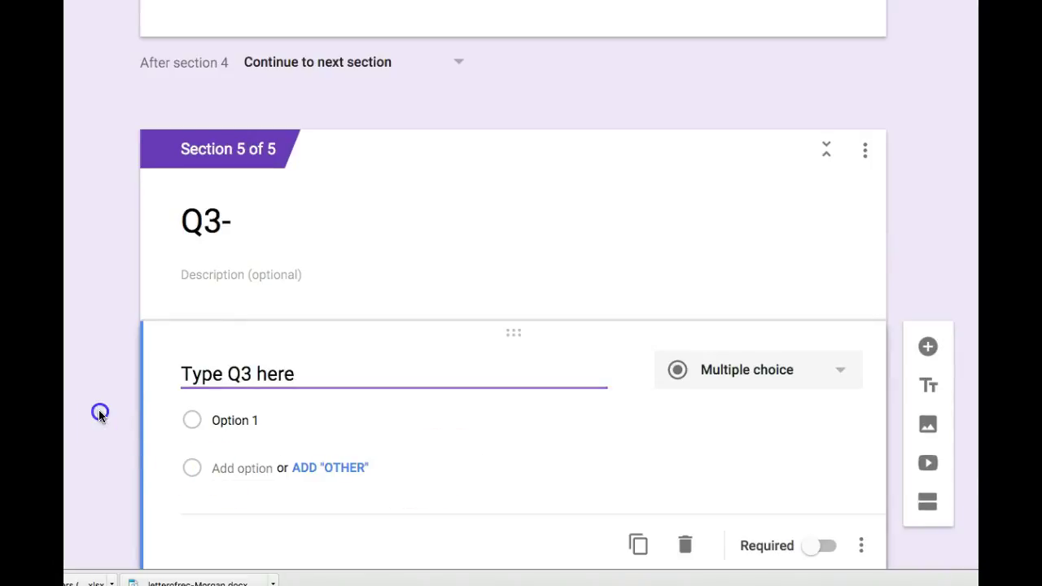
# Redirect question 2's "Answer - right" option to section 5 (Q3-)
pyautogui.scroll(10, 126, 316)
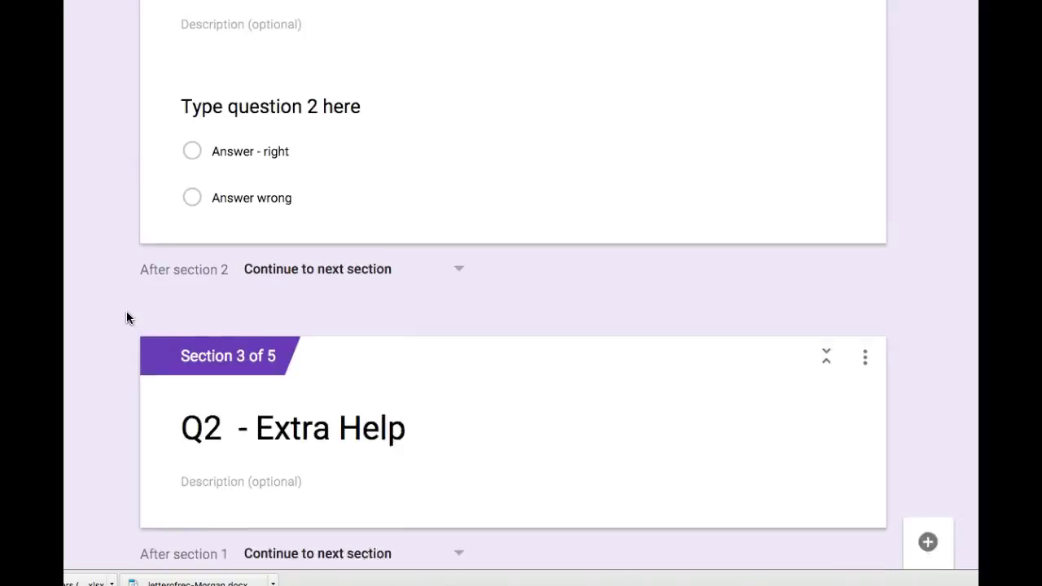
pyautogui.scroll(2, 126, 317)
pyautogui.click(335, 217)
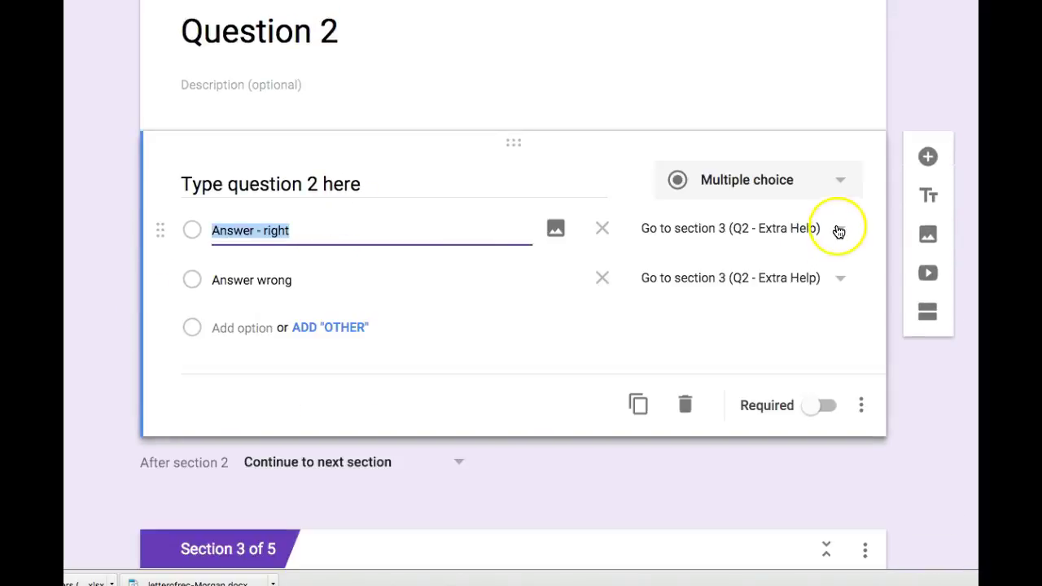
pyautogui.click(839, 231)
pyautogui.click(747, 320)
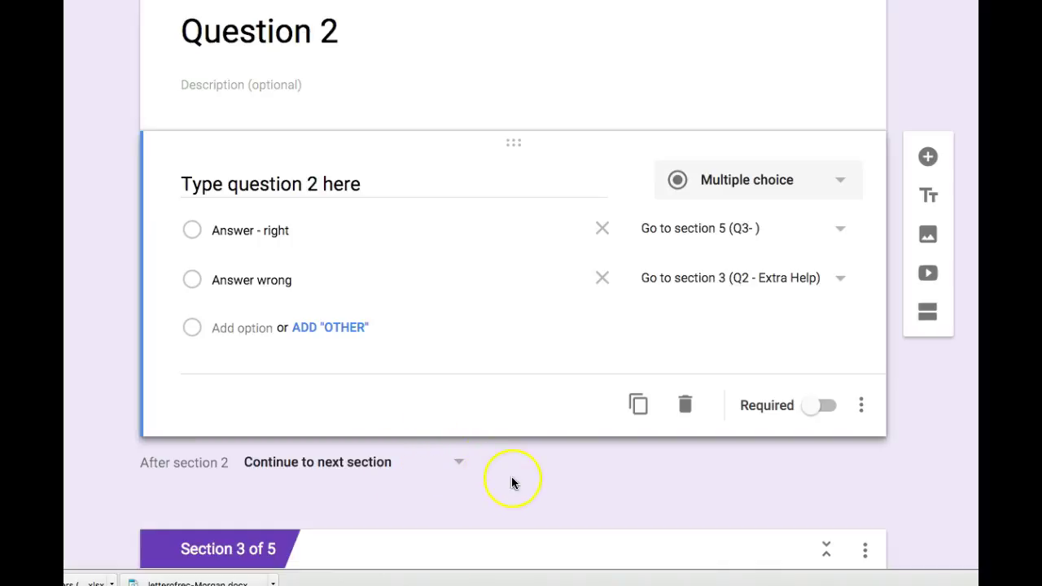
pyautogui.scroll(-2, 511, 478)
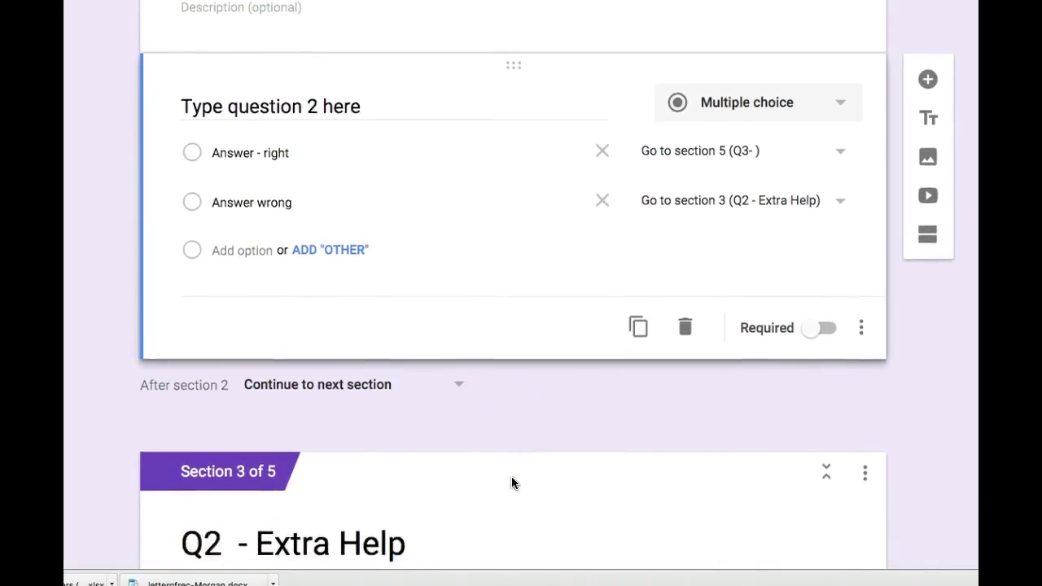
pyautogui.click(459, 349)
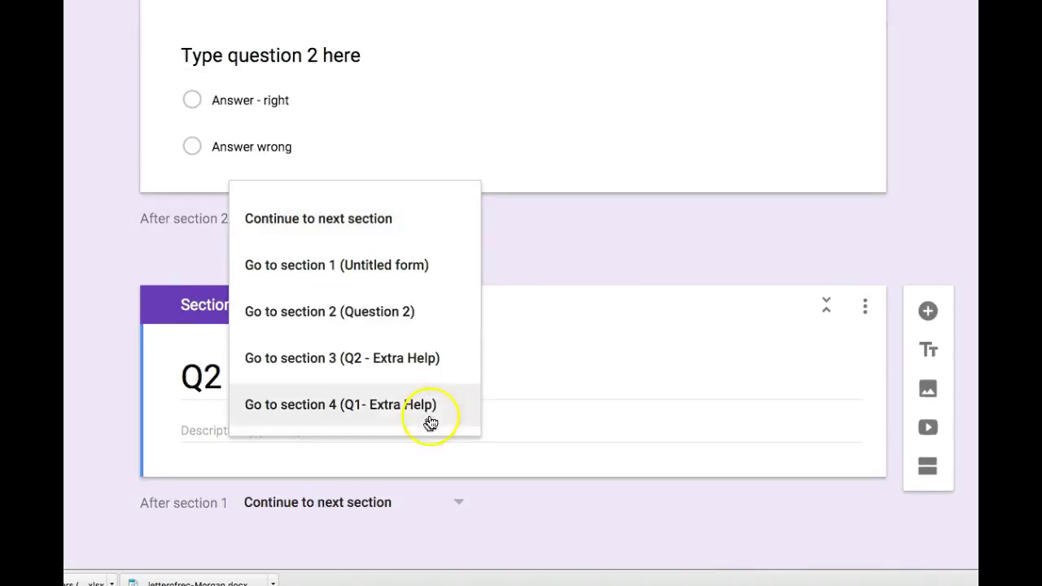
pyautogui.click(601, 249)
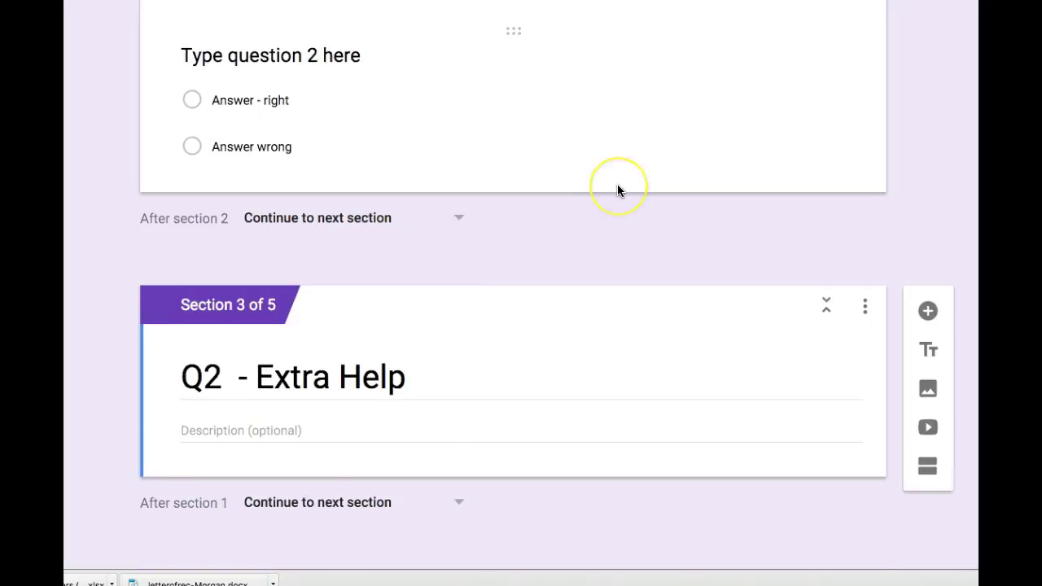
# Start adding an image to question 1's "answer 1 - wrong" option
pyautogui.scroll(13, 618, 190)
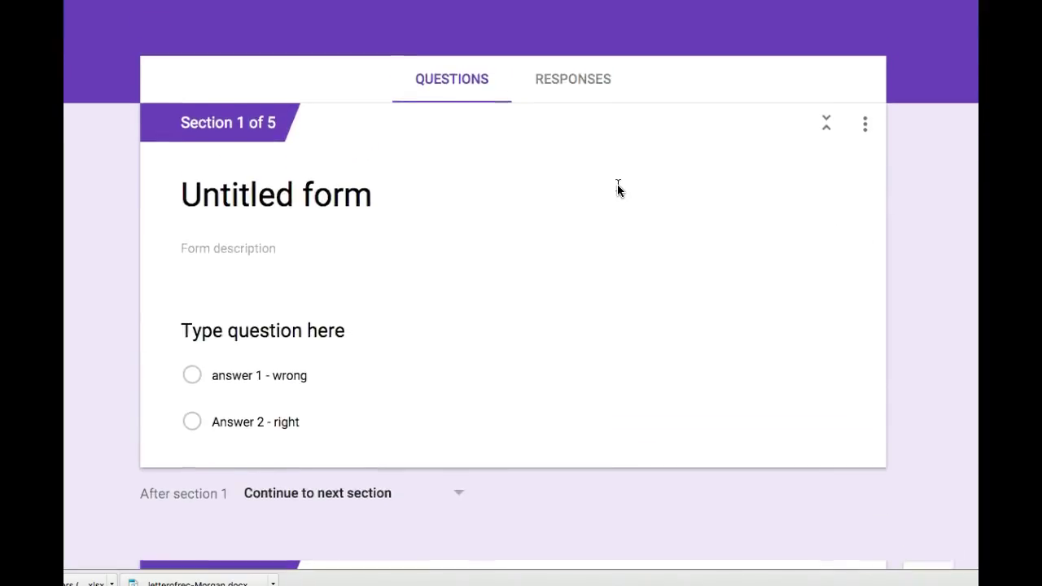
pyautogui.click(308, 375)
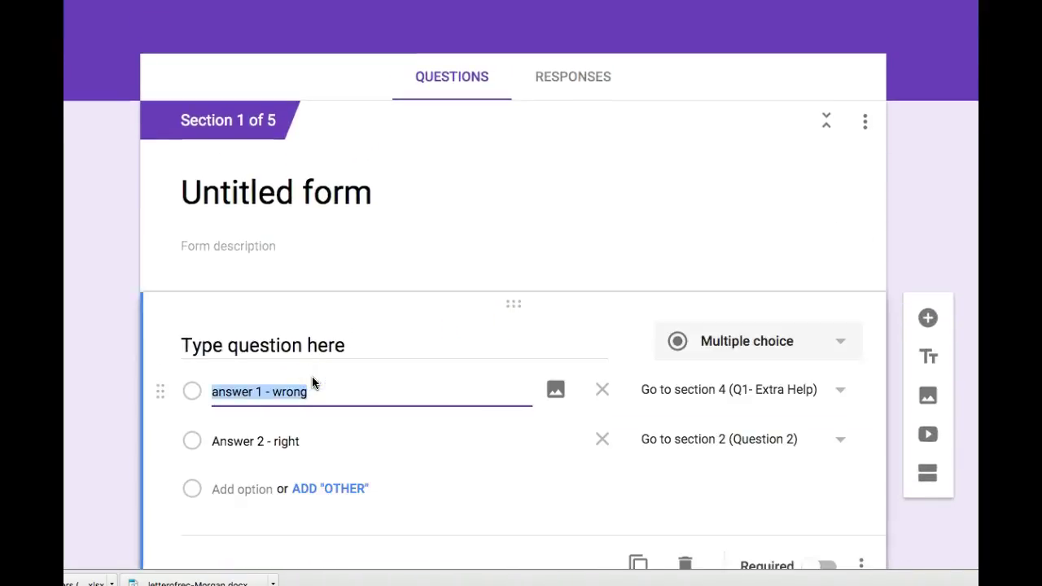
pyautogui.click(555, 393)
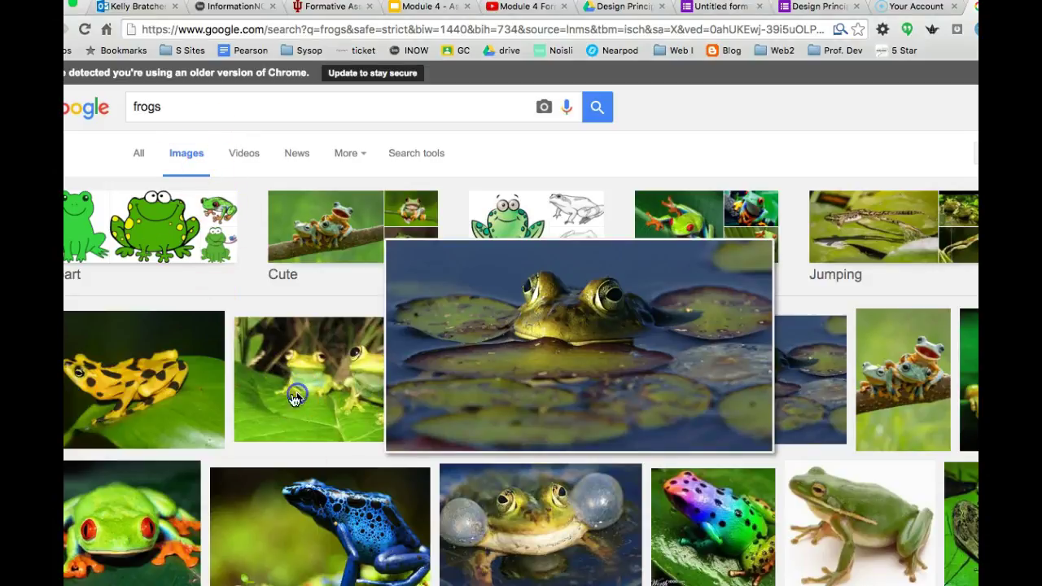
# Open the full-size image of two frogs on a leaf from the Google Images results and copy its web address
pyautogui.click(318, 394)
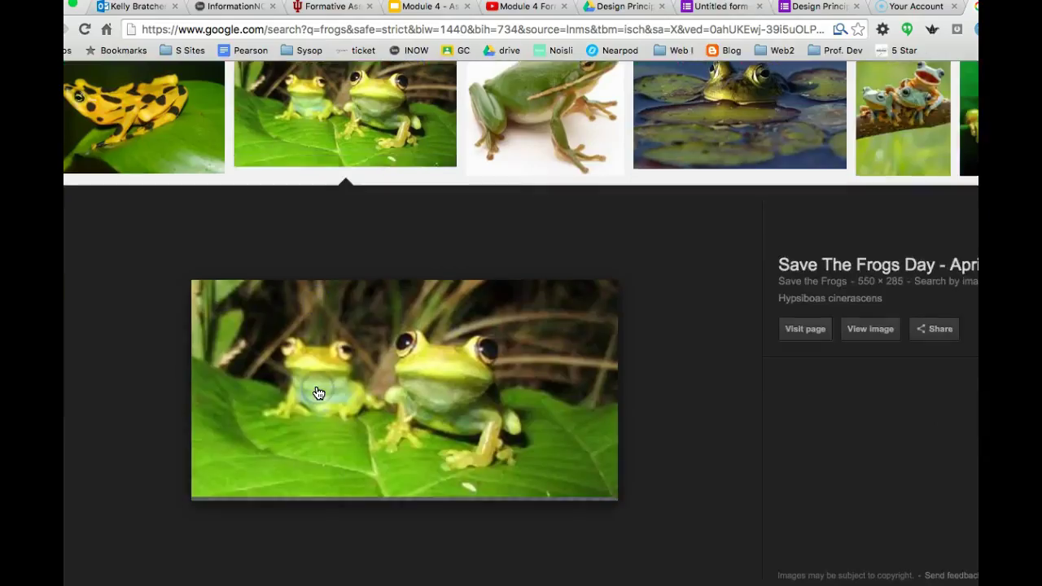
pyautogui.click(869, 330)
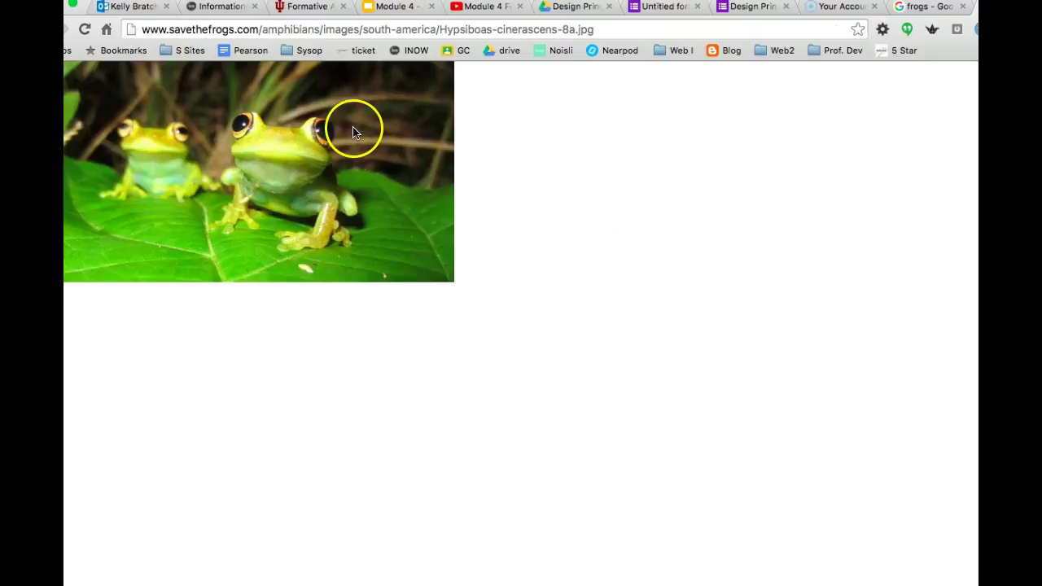
pyautogui.click(319, 32)
pyautogui.press('super+c')
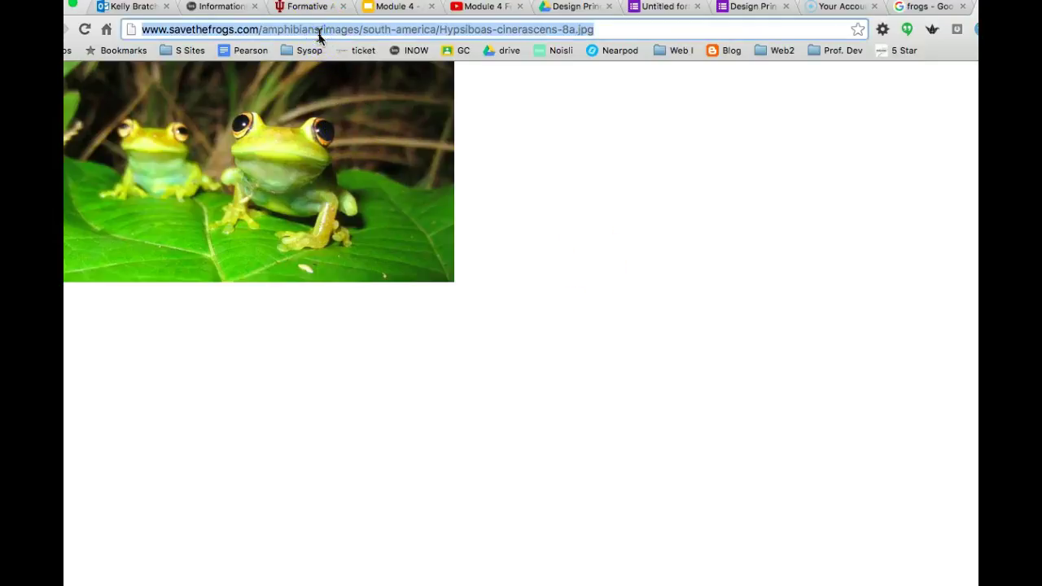
pyautogui.rightClick(320, 38)
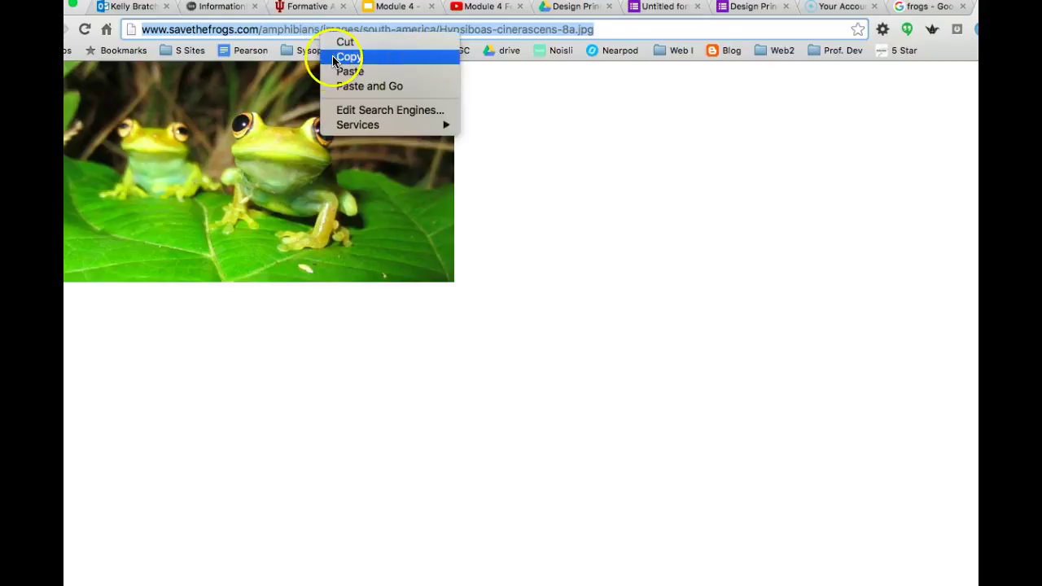
pyautogui.click(563, 198)
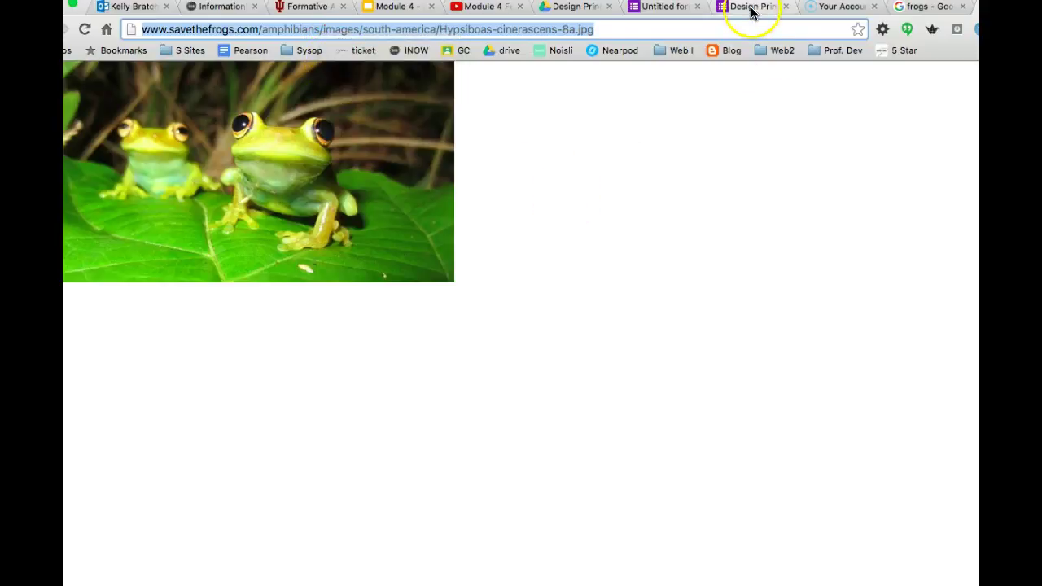
pyautogui.click(661, 6)
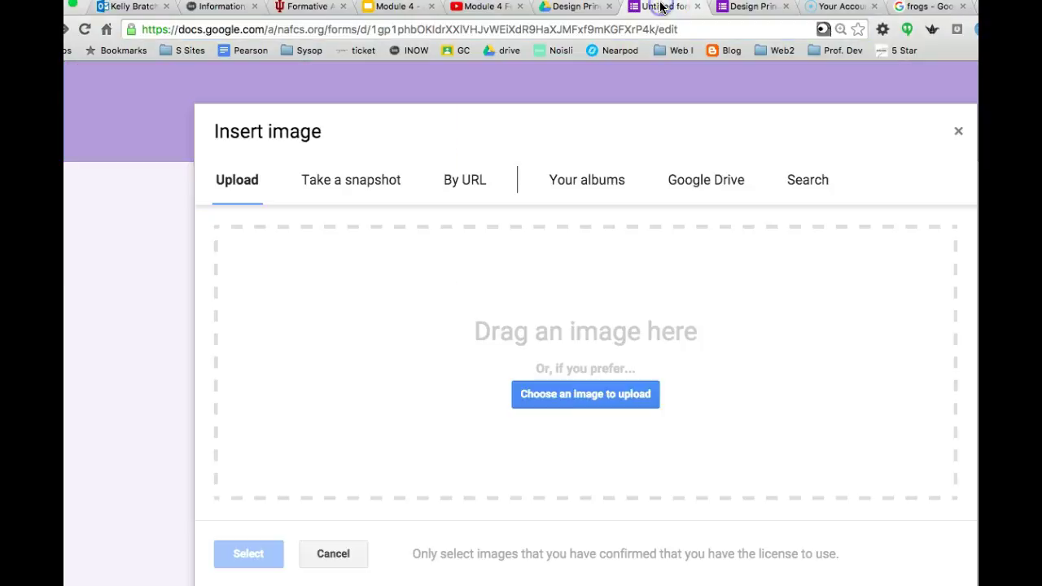
pyautogui.click(465, 179)
pyautogui.click(400, 233)
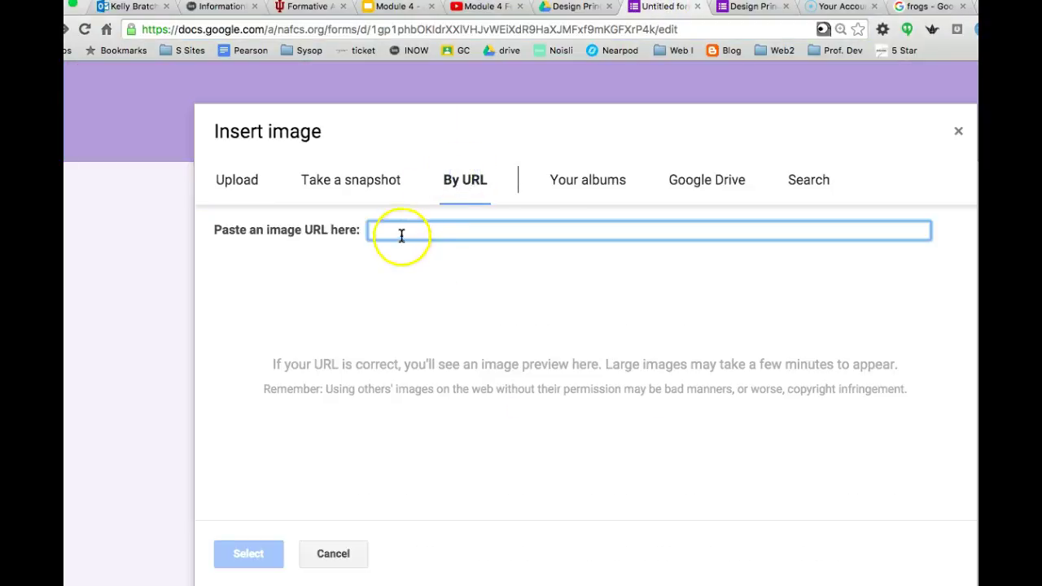
pyautogui.press('super+v')
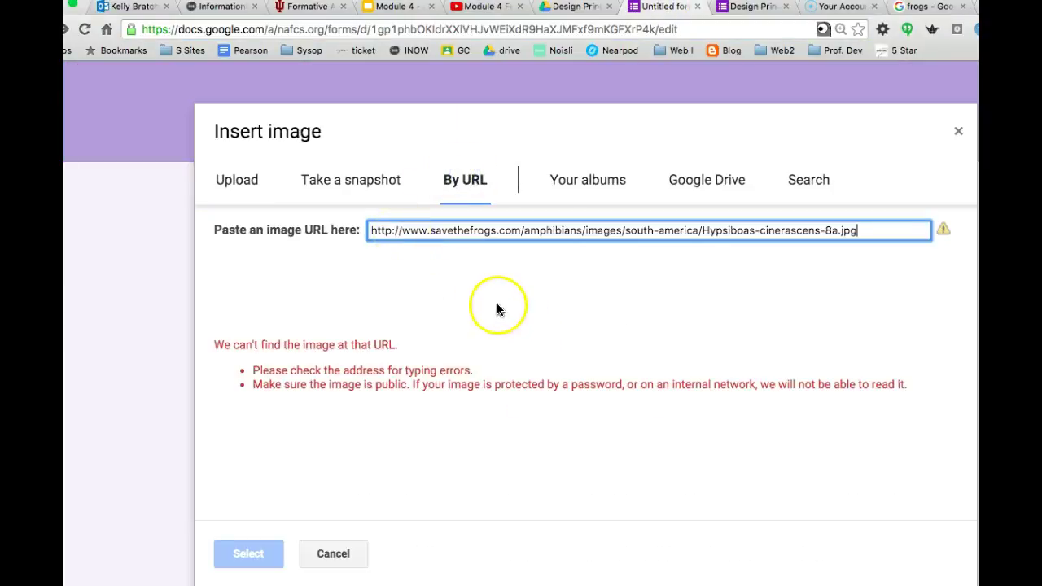
pyautogui.click(863, 231)
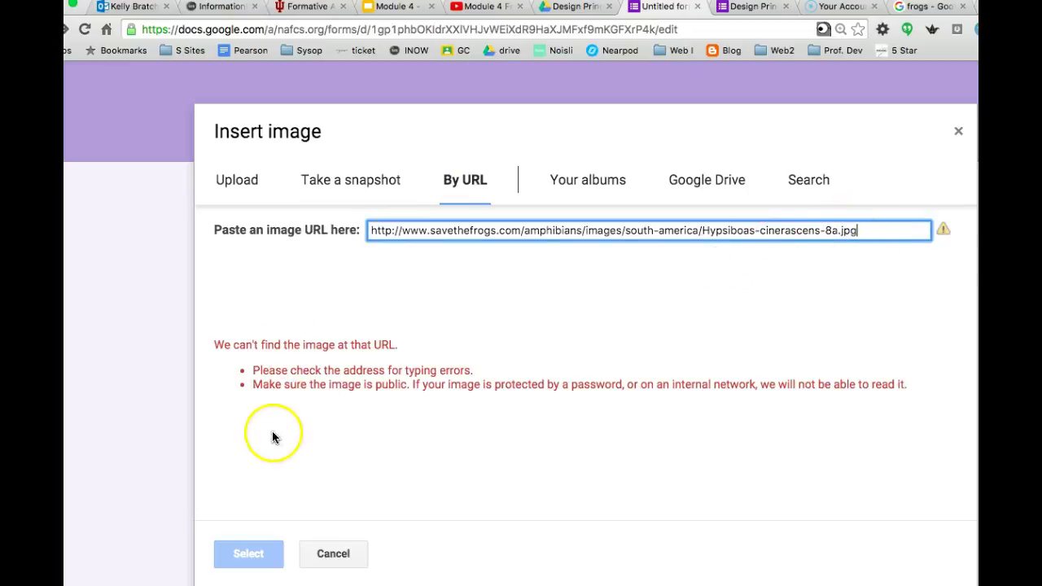
pyautogui.click(332, 560)
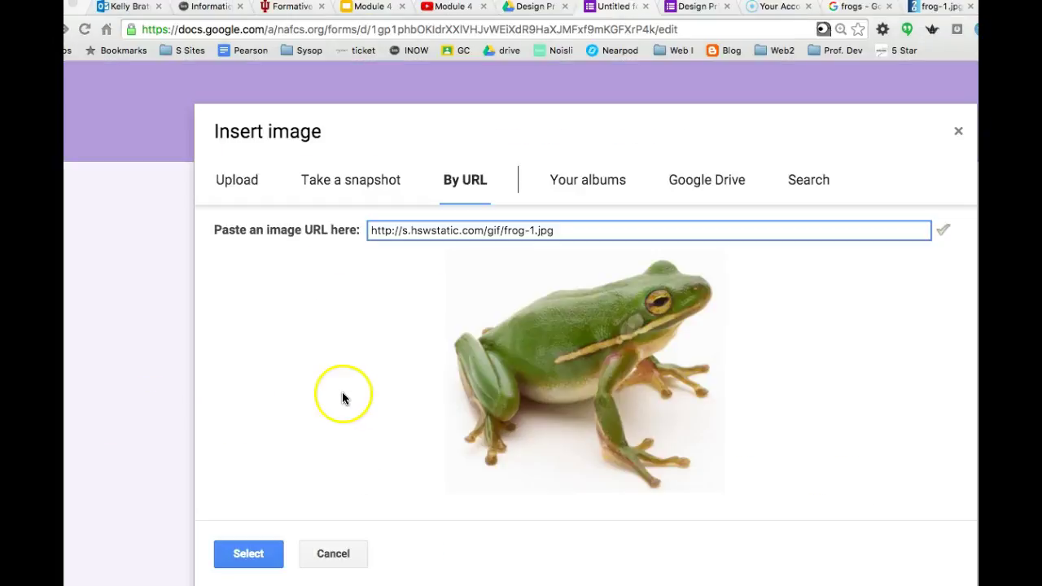
pyautogui.click(470, 329)
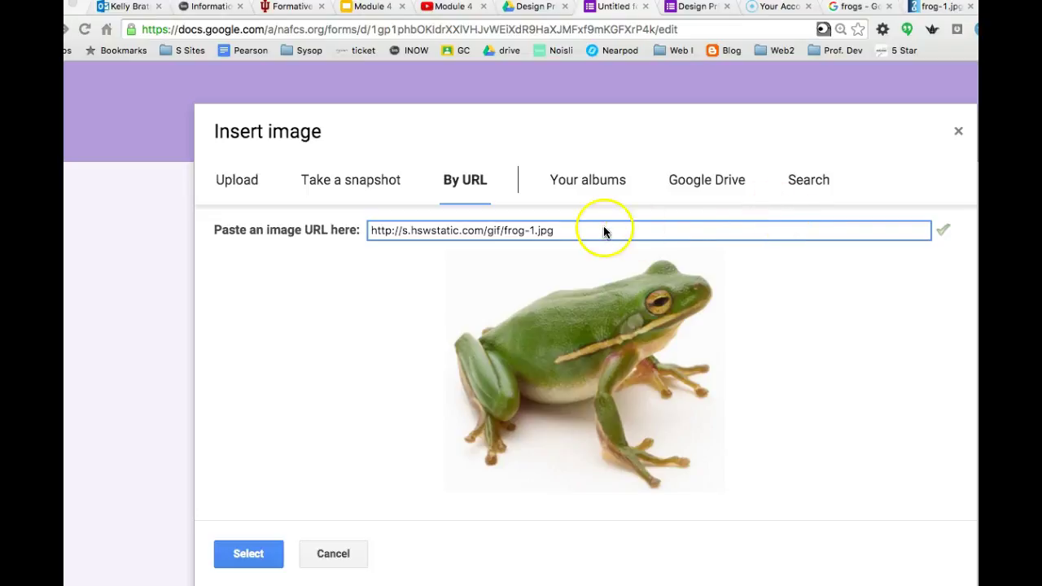
pyautogui.click(247, 553)
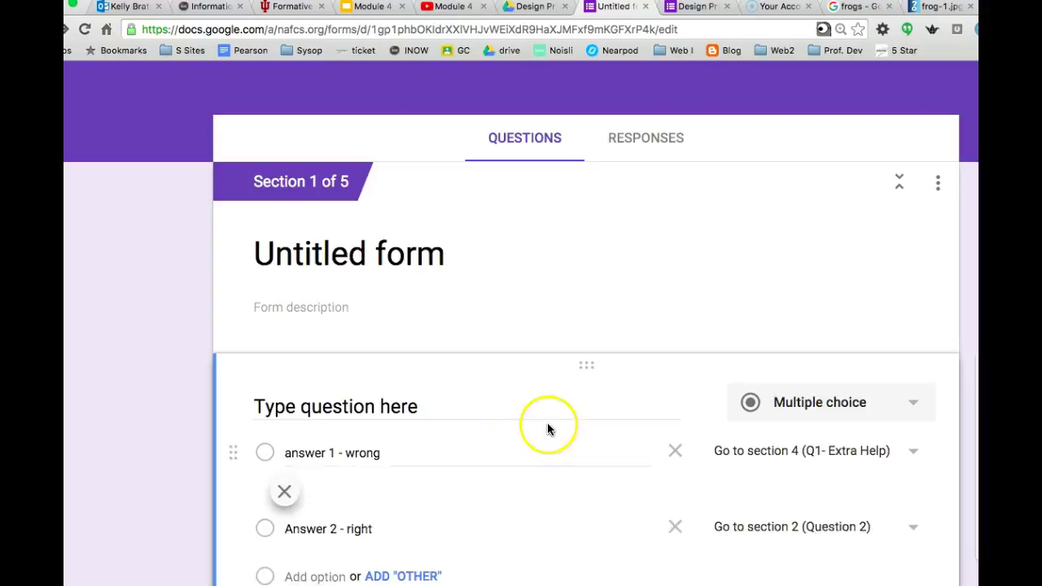
pyautogui.scroll(-2, 513, 477)
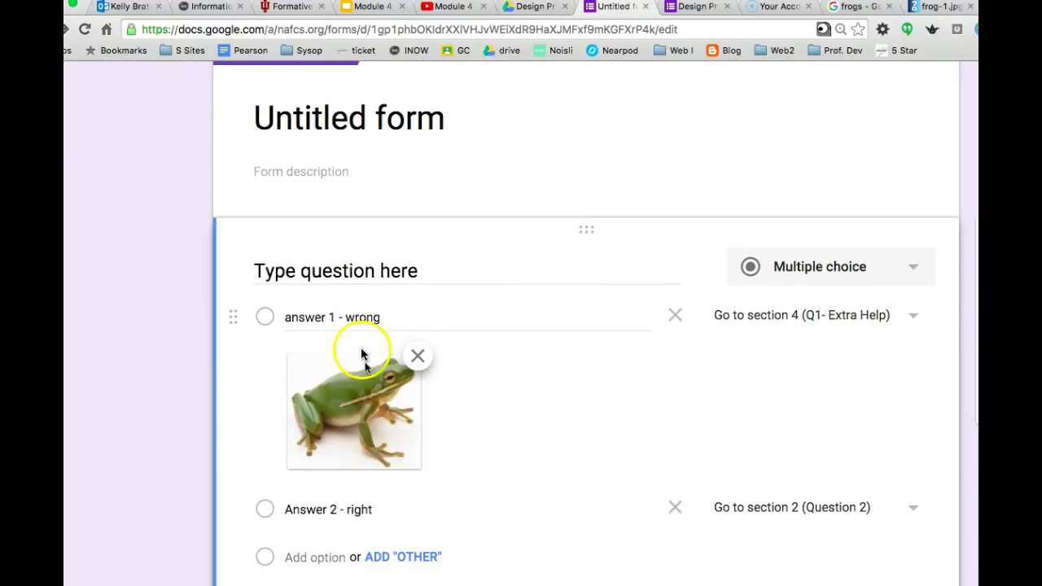
pyautogui.scroll(-2, 531, 394)
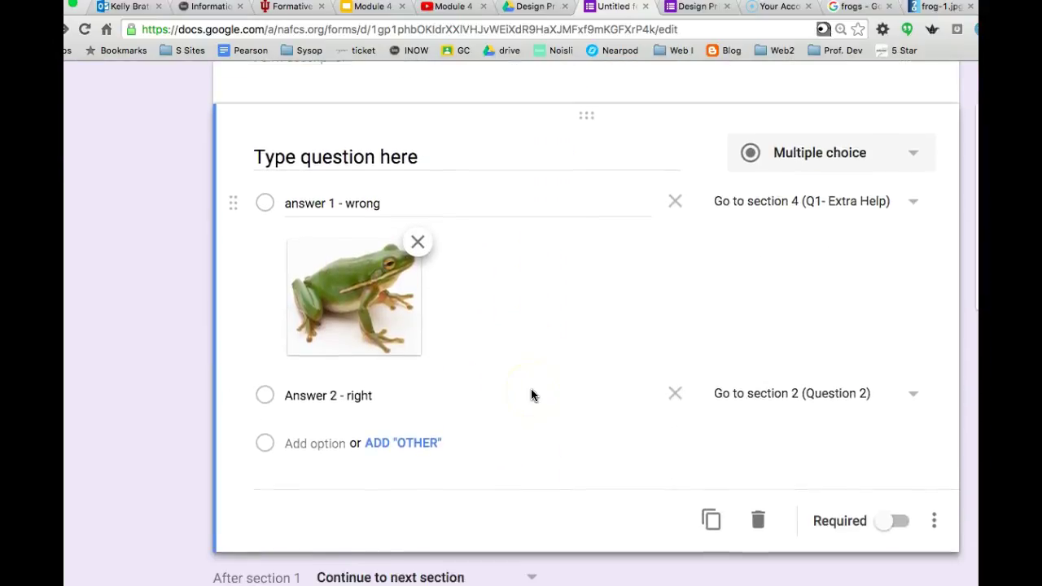
# Open the form's sending options, choose sharing by link, and select the full link address
pyautogui.scroll(5, 531, 389)
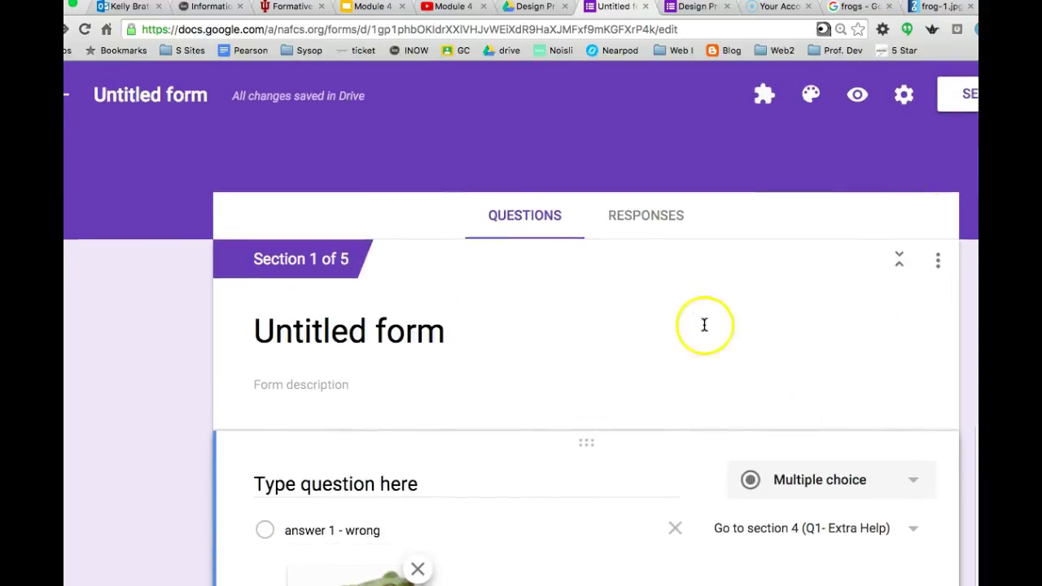
pyautogui.click(967, 96)
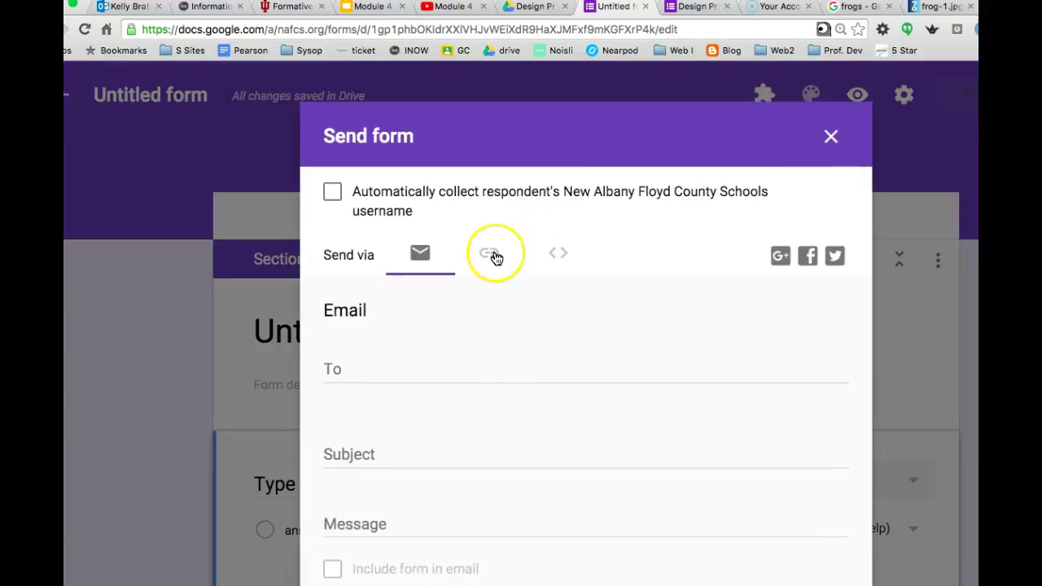
pyautogui.click(493, 257)
pyautogui.click(458, 354)
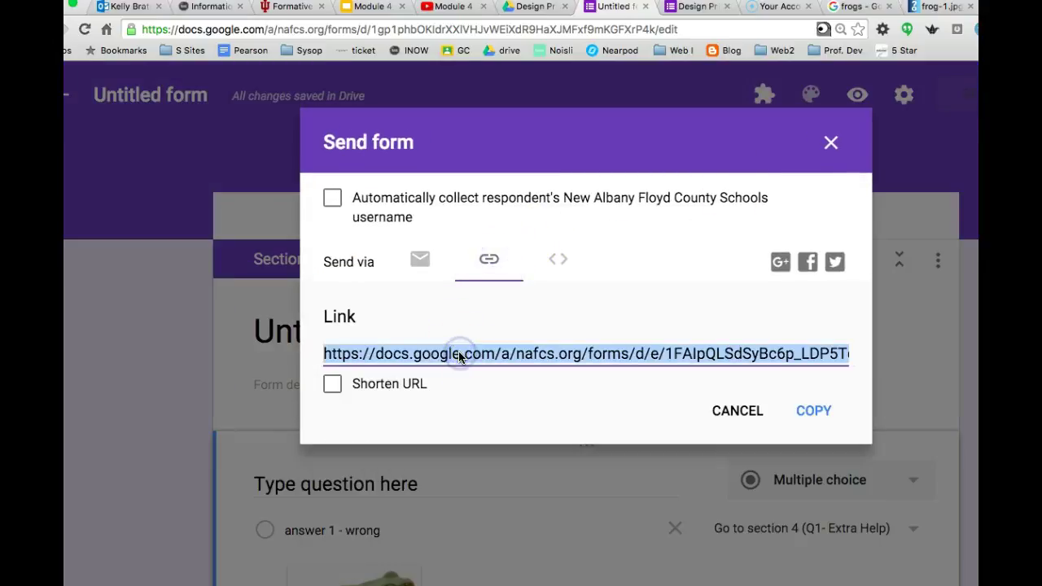